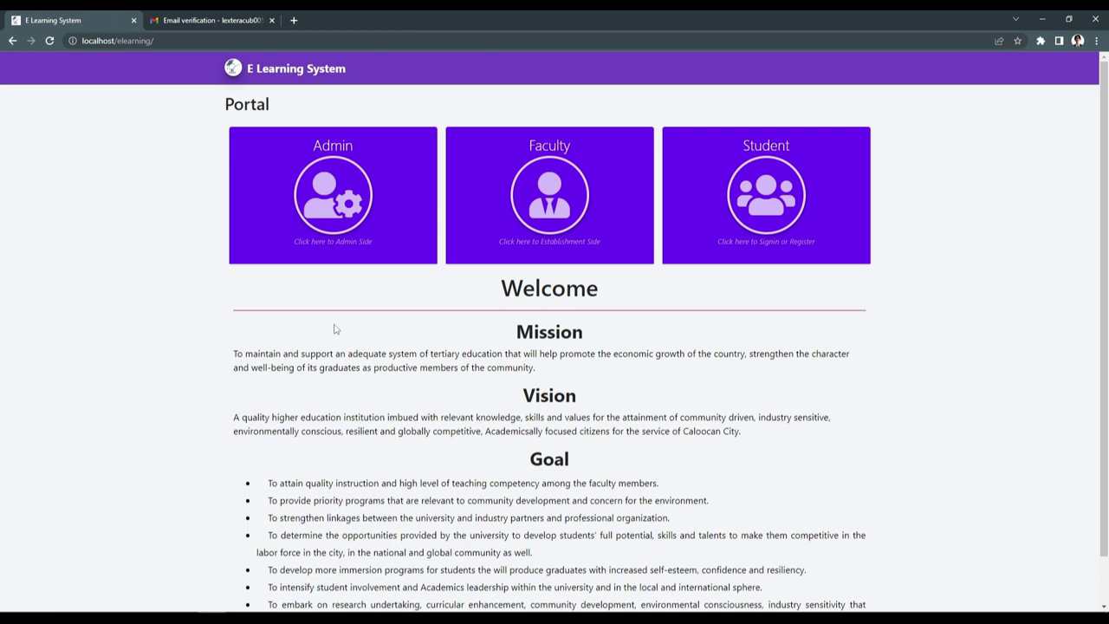
Sign in as the administrator and dismiss Chrome's password warning.
click(341, 210)
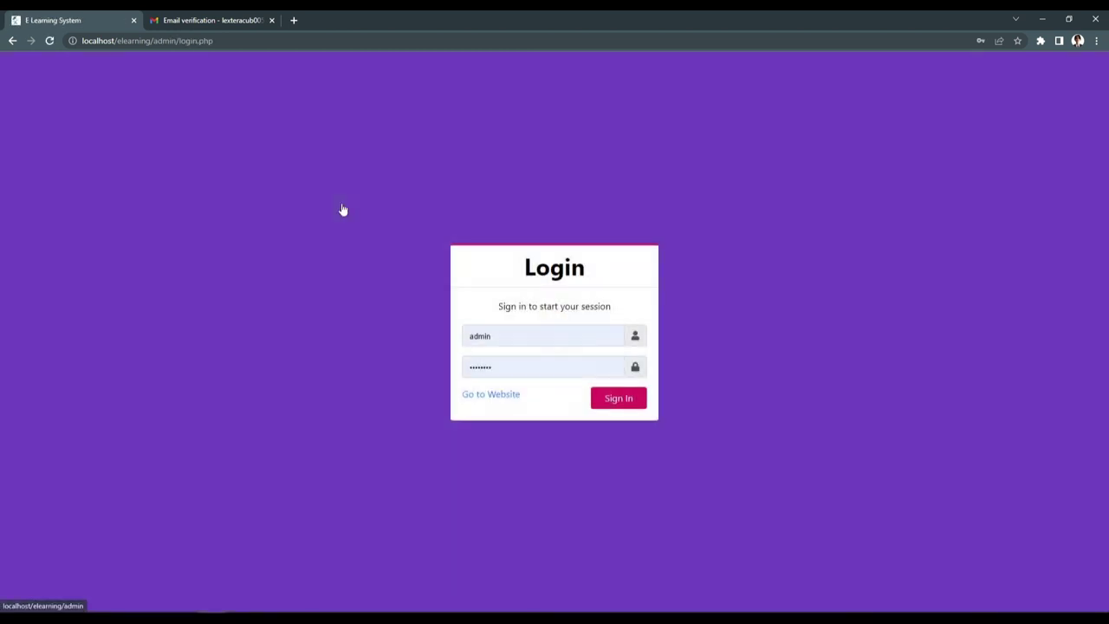
click(619, 407)
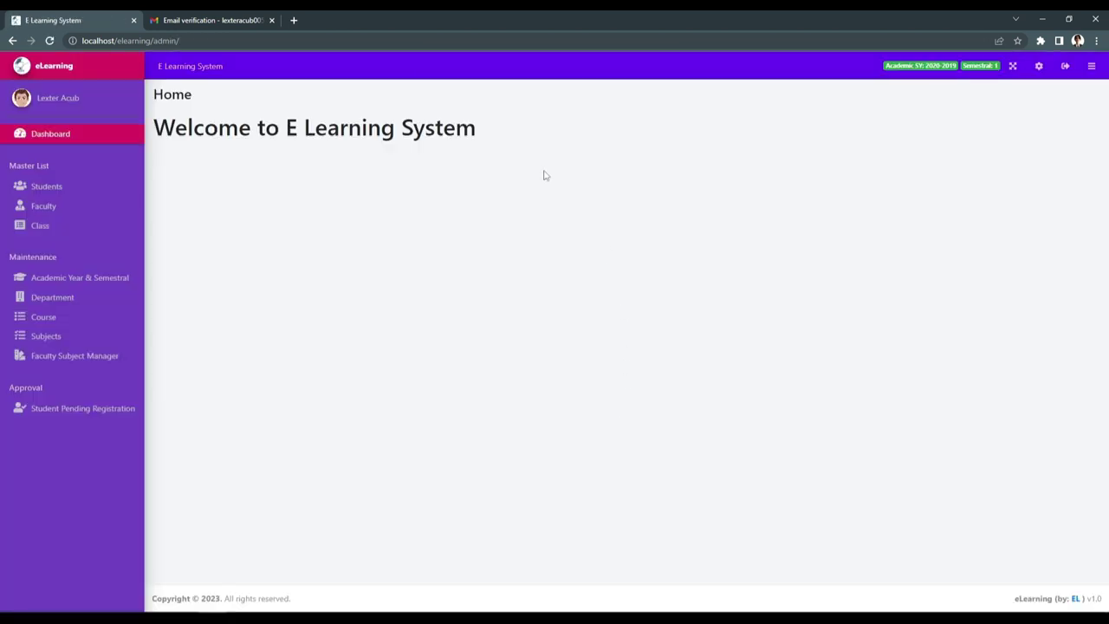
click(650, 196)
Browse the Students, Faculty, Class, Academic Year & Semestral and Department lists.
click(72, 196)
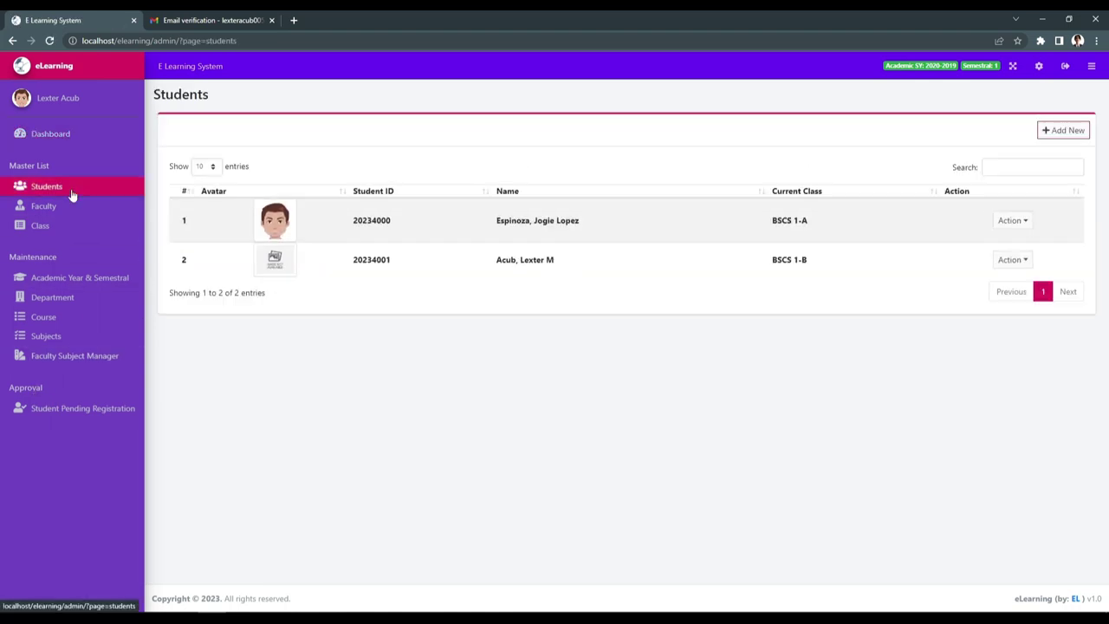
click(74, 215)
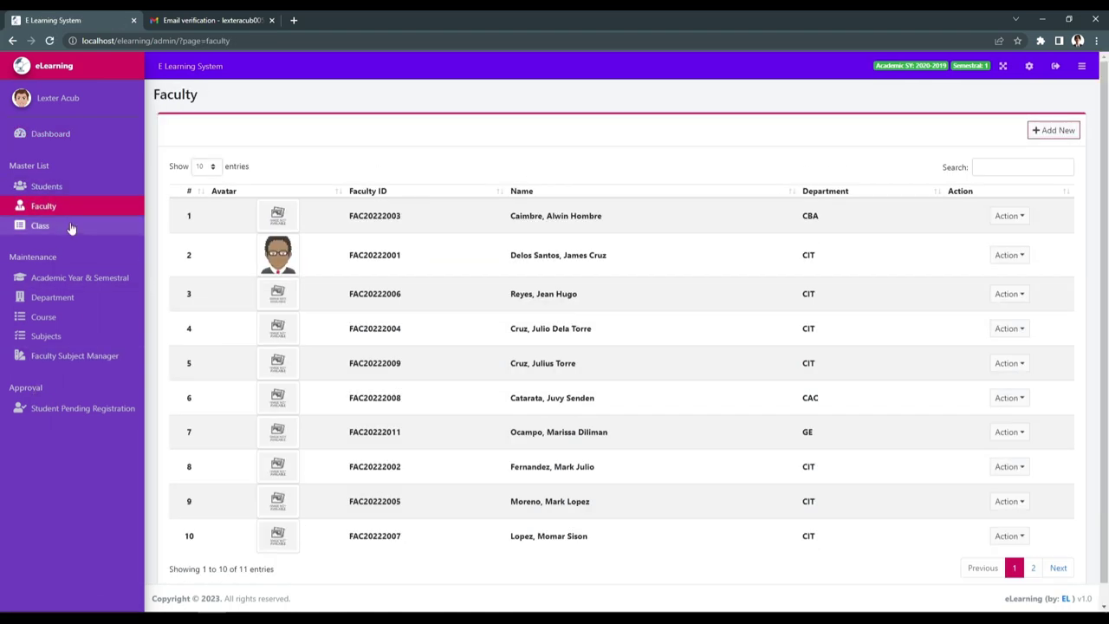
click(69, 227)
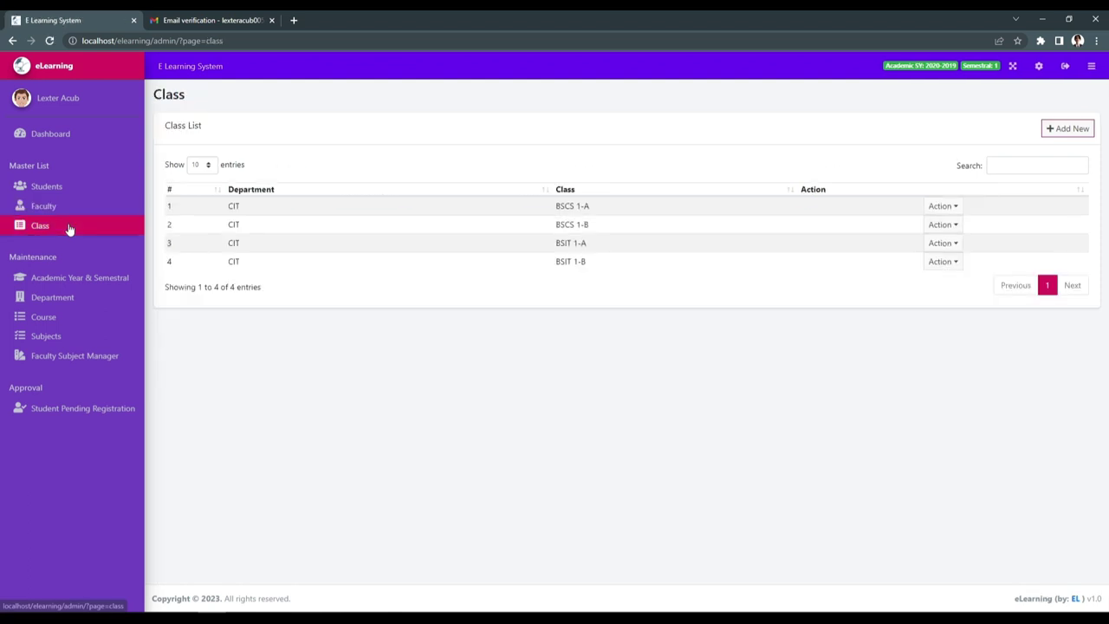
click(83, 280)
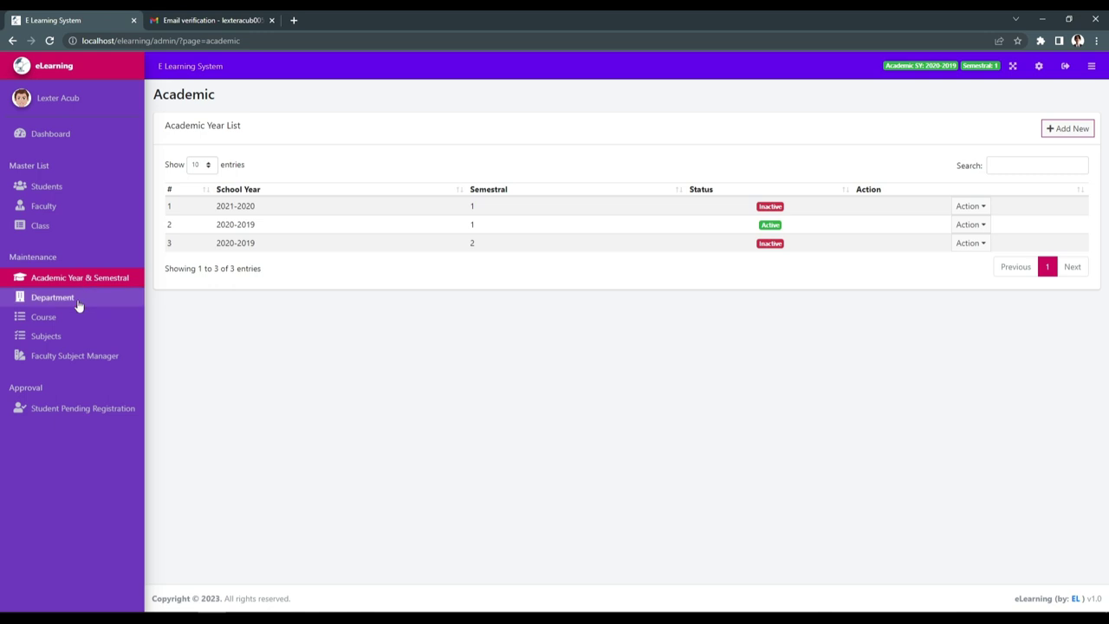
click(78, 302)
Browse the Course, Subjects and Faculty Subject Manager pages, ending on Student Pending Registration.
click(84, 323)
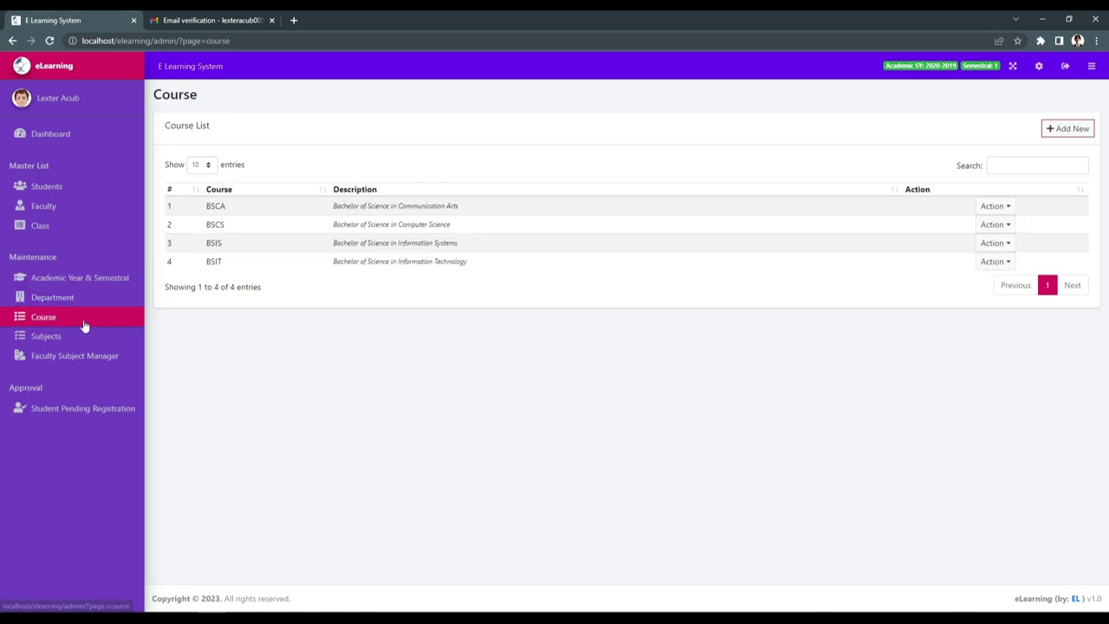
click(77, 340)
click(92, 359)
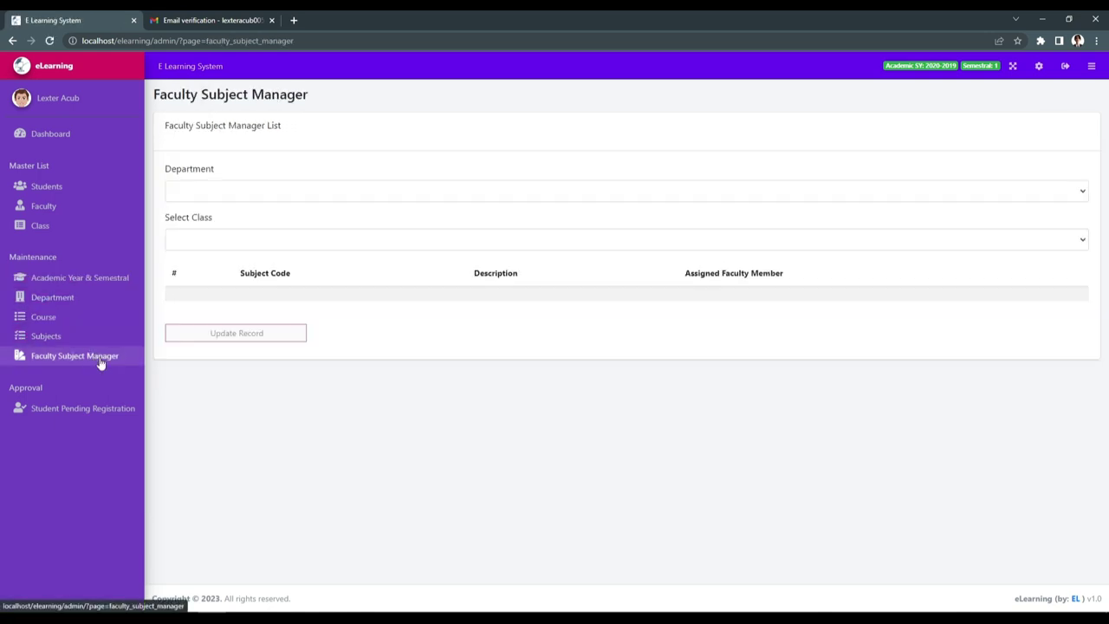
click(44, 409)
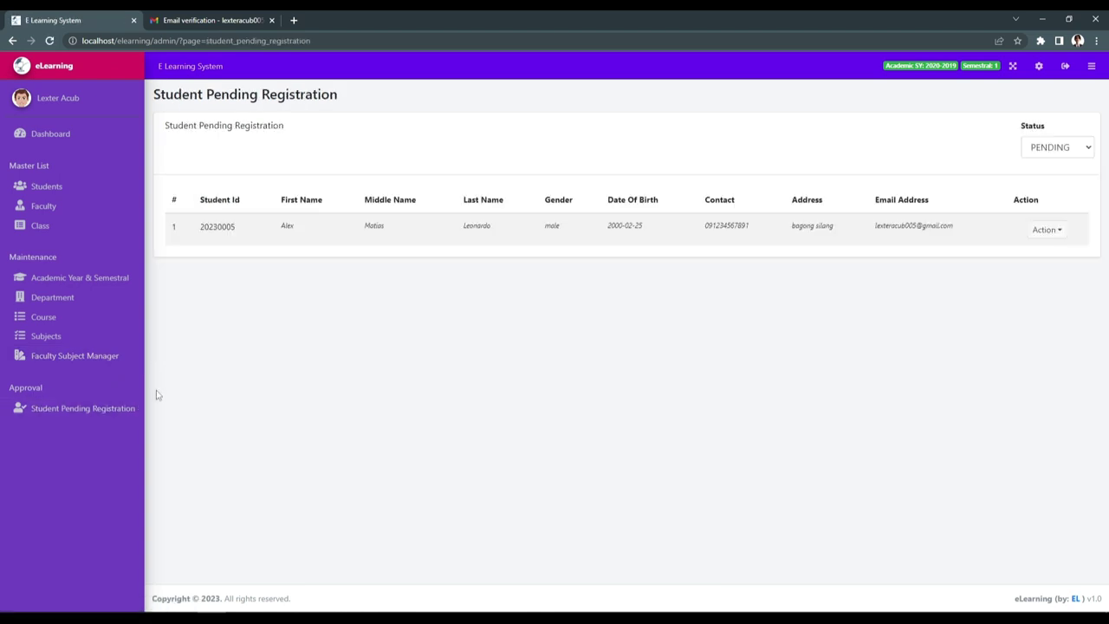
On the Students list, open the new-student form and cancel it unsaved.
click(86, 192)
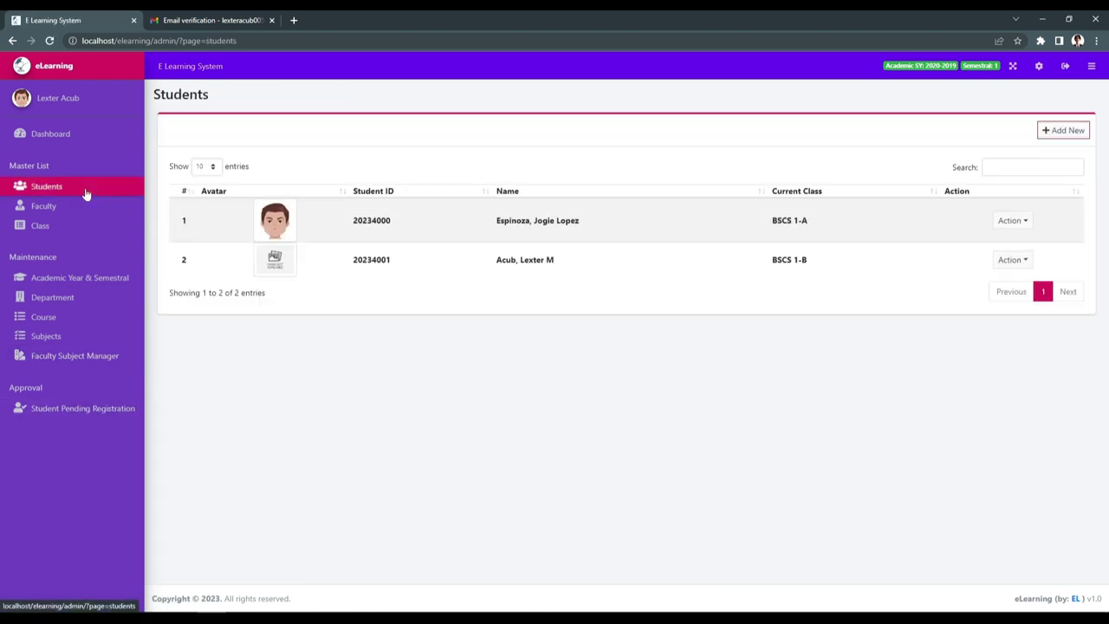
click(1054, 134)
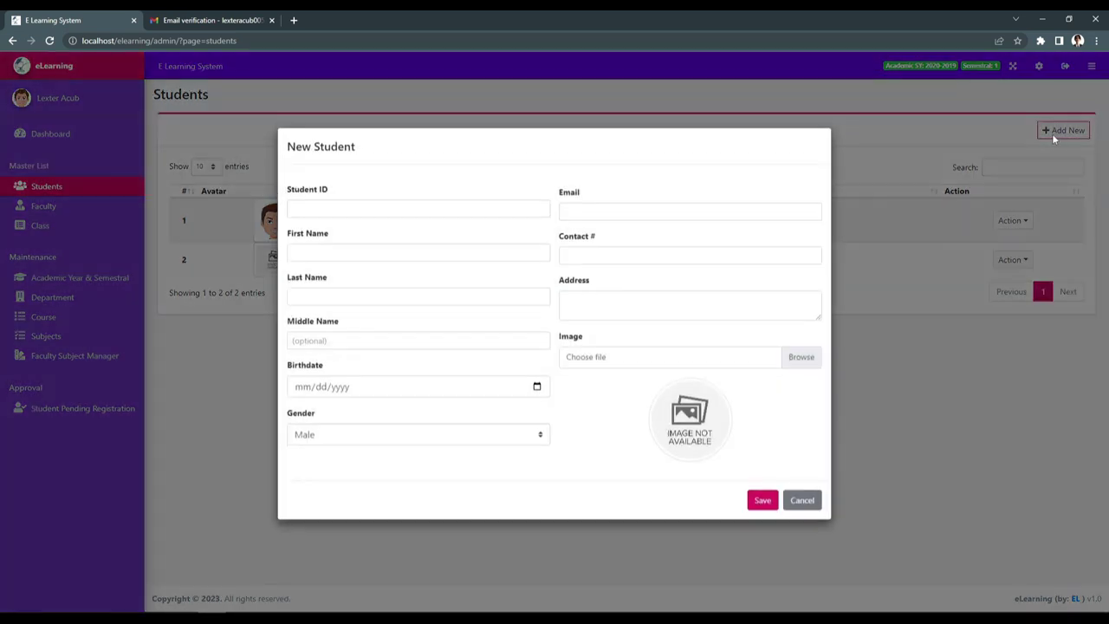
click(802, 509)
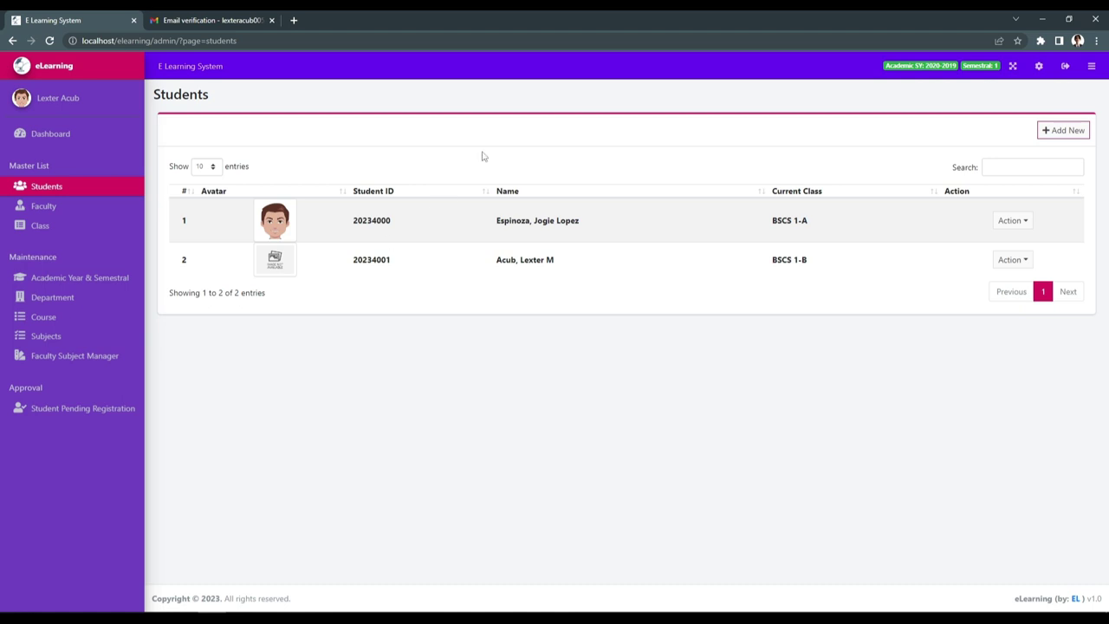
Open and cancel the new-faculty form, then show the Class list.
click(89, 210)
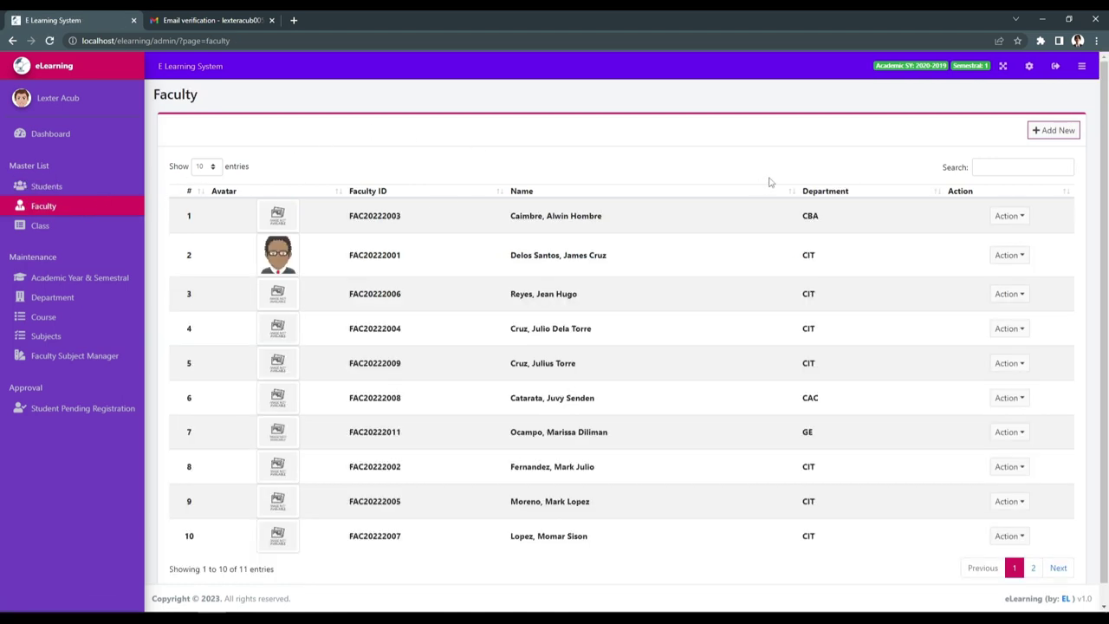
click(1054, 130)
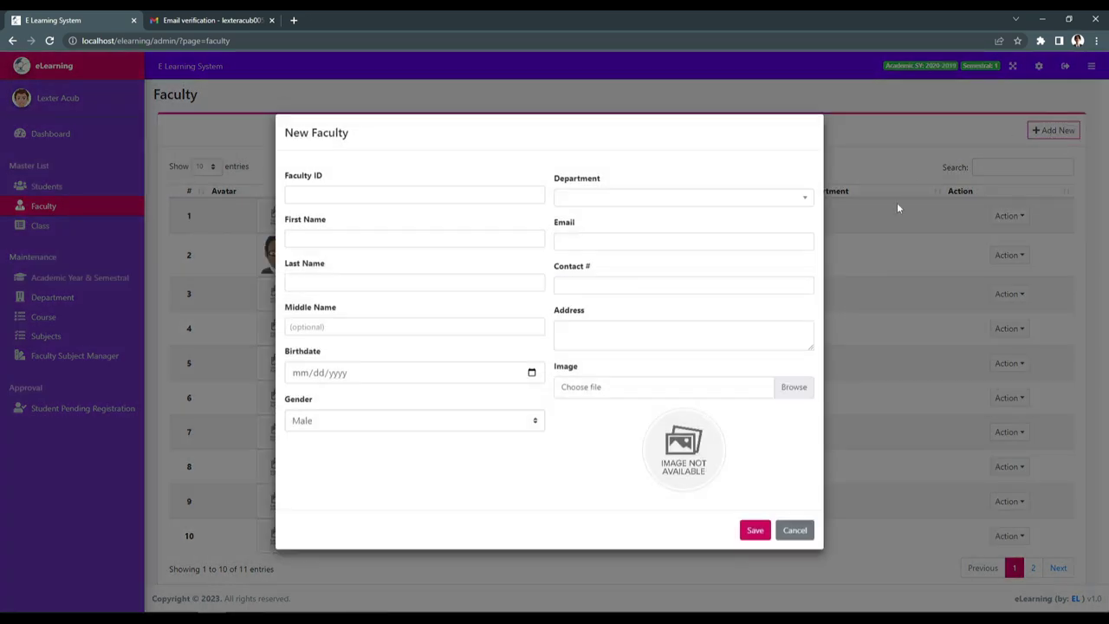
click(795, 531)
click(98, 229)
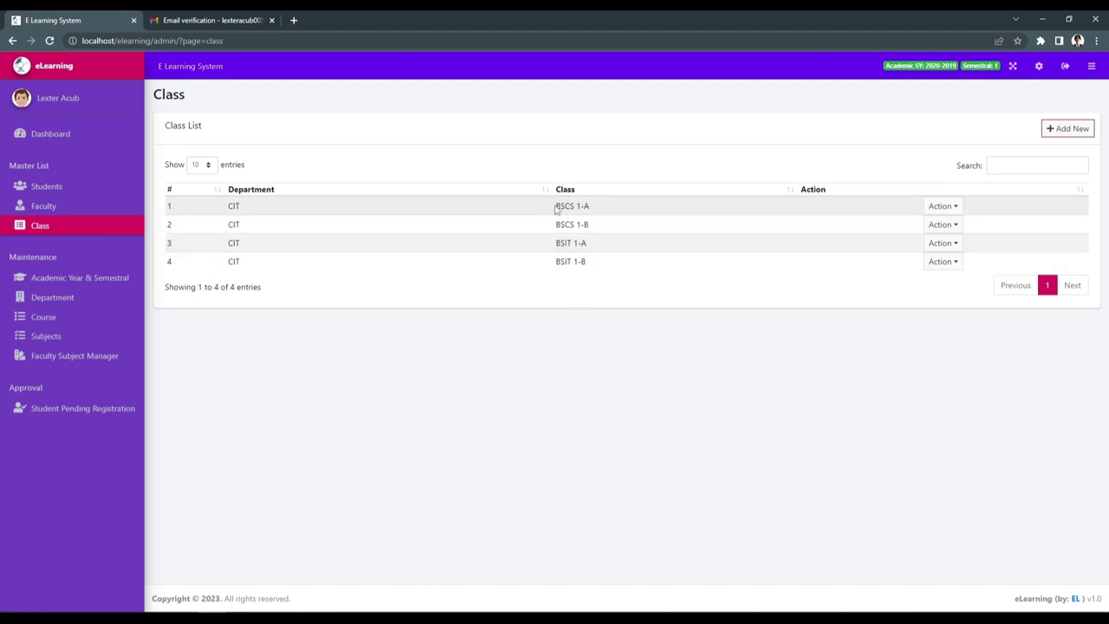
Highlight class BSCS 1-A, view academic years, then open and cancel the new-department form.
drag(556, 209, 598, 211)
click(114, 281)
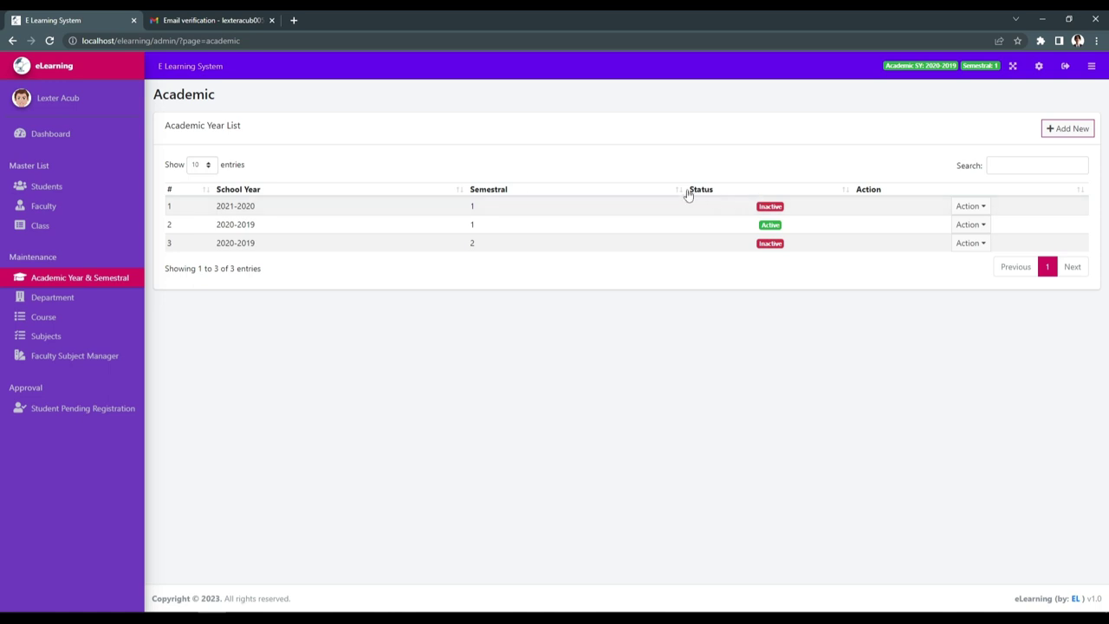
click(107, 297)
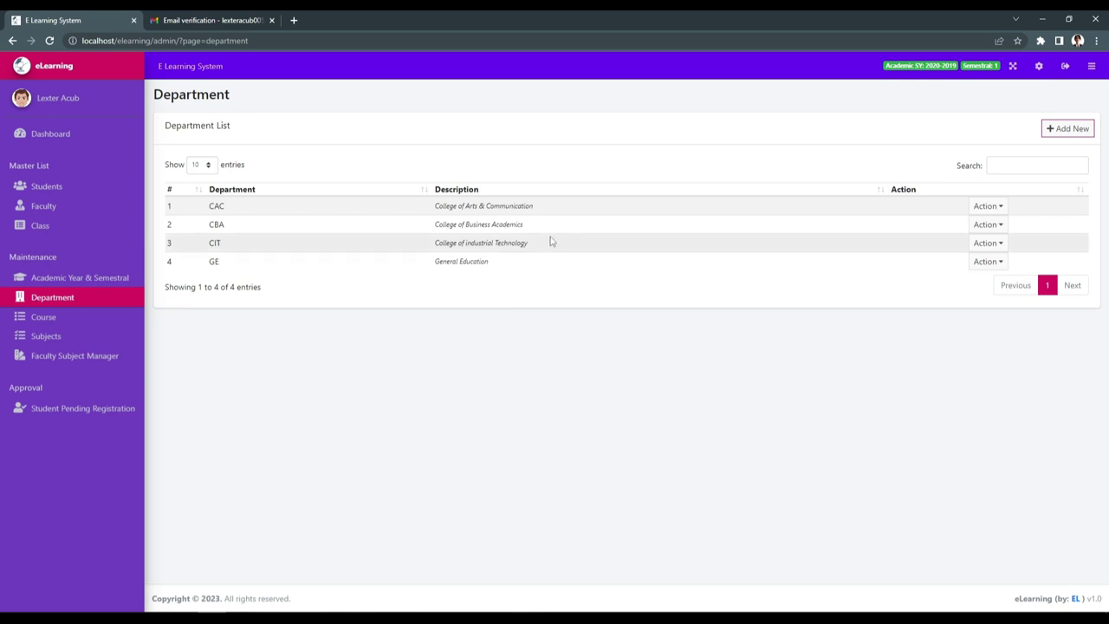
click(1059, 130)
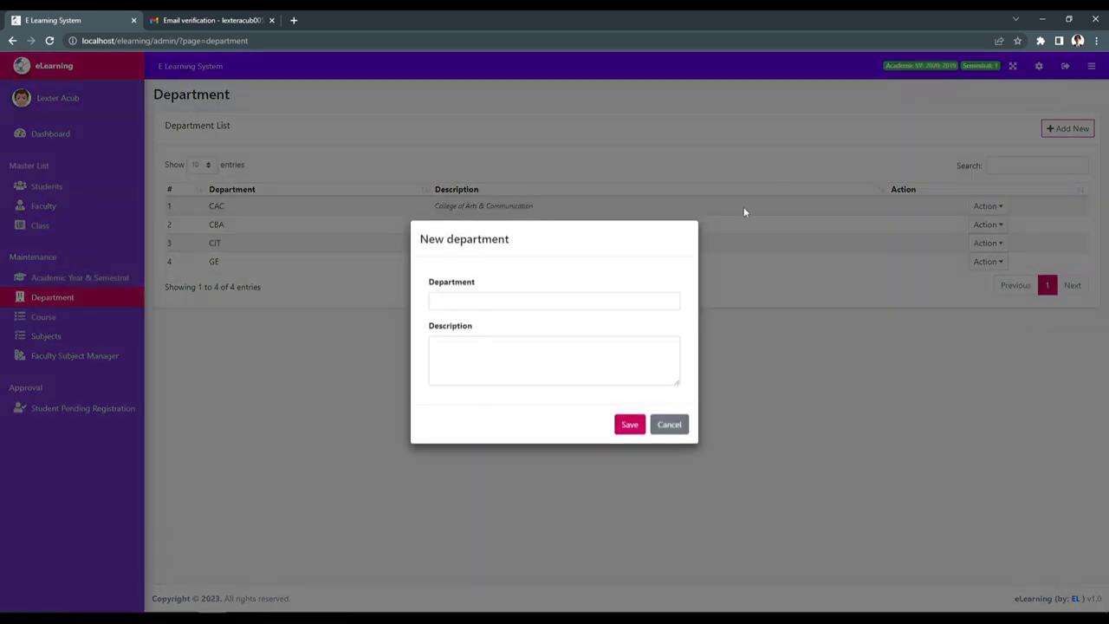
click(671, 425)
Open and cancel the new-course form, then show the Subject list.
click(87, 318)
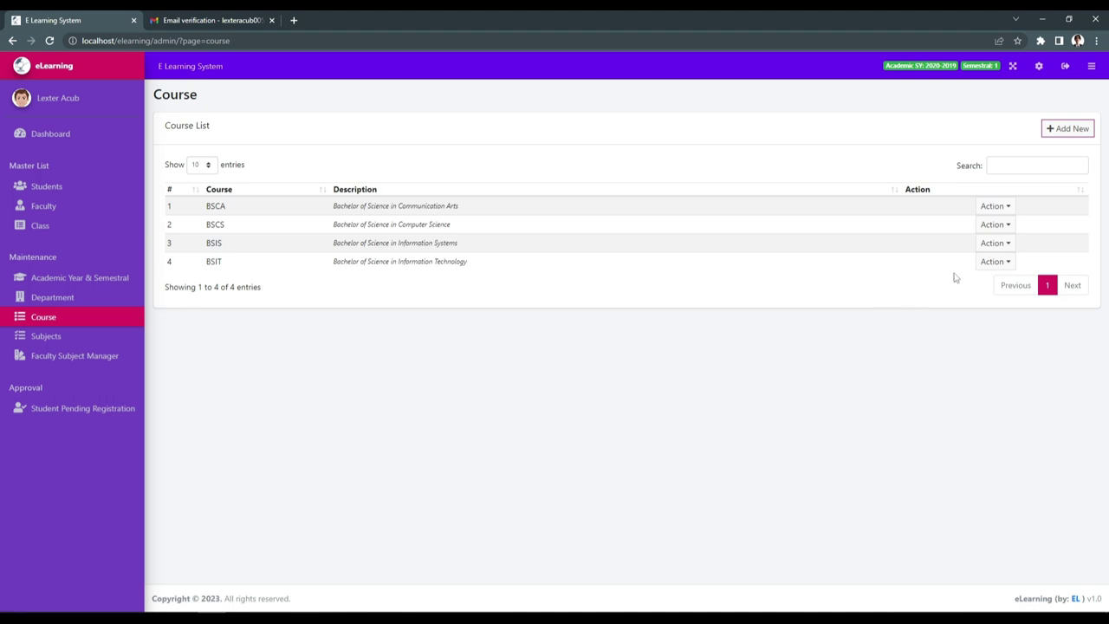
click(1063, 130)
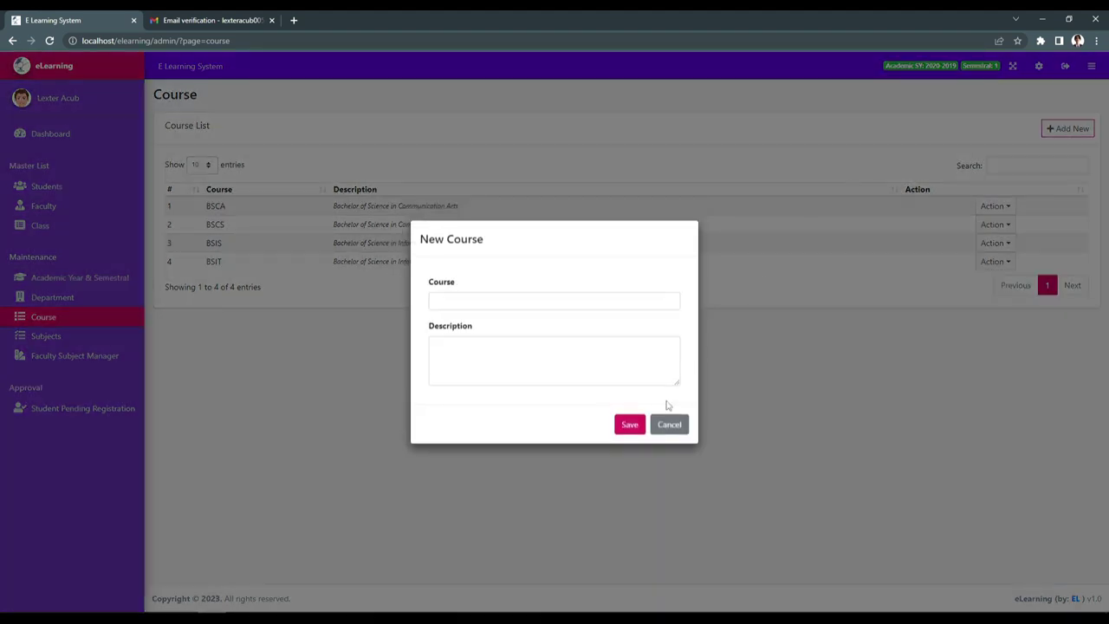
click(669, 425)
click(67, 337)
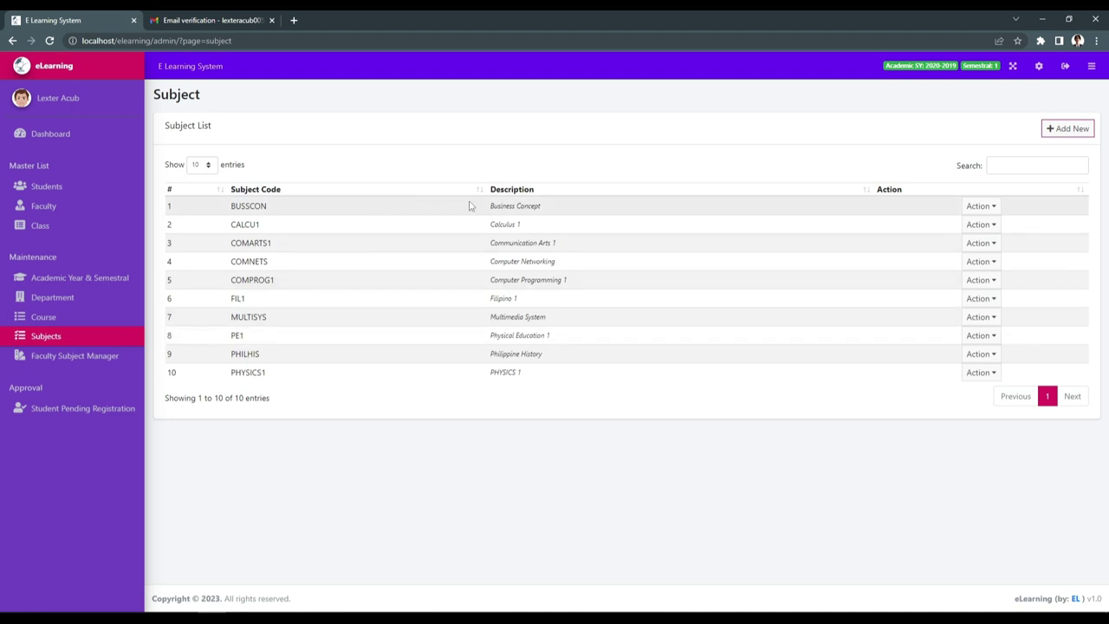
Open and cancel the new-subject form, then go to Faculty Subject Manager.
click(1070, 134)
click(669, 423)
click(69, 356)
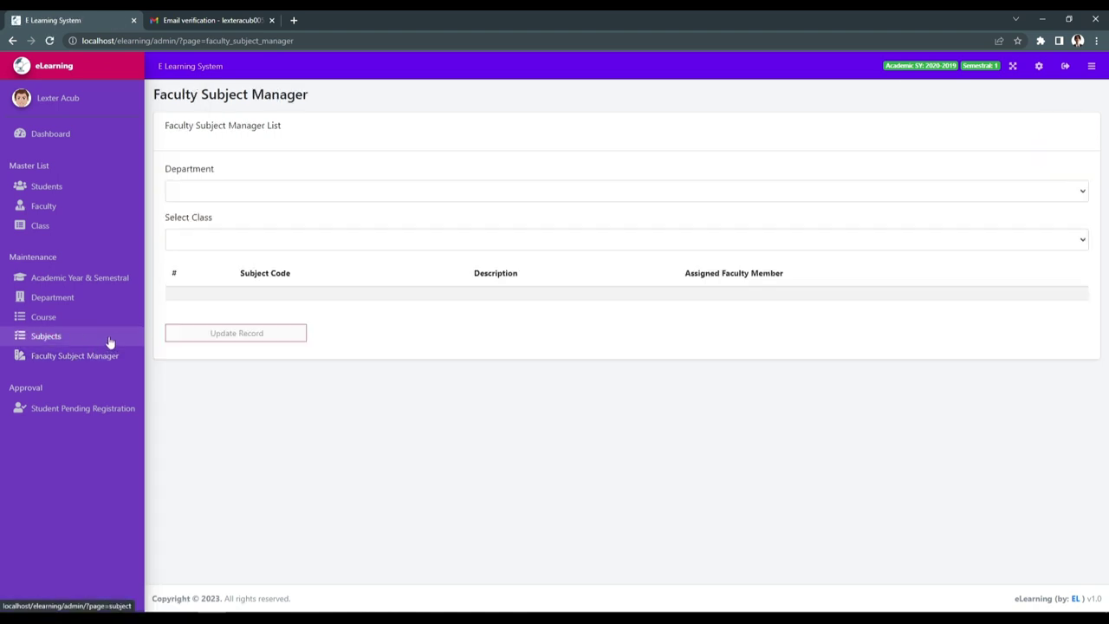
Choose the College of industrial Technology and class BSCS 1-A, then update the faculty assignments.
click(371, 193)
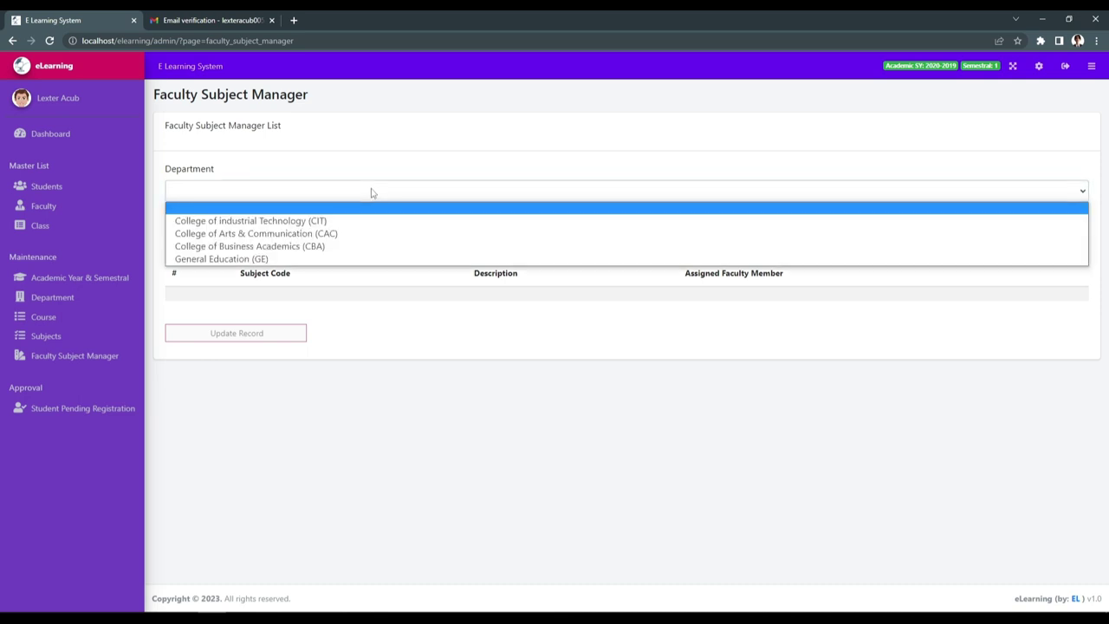
click(329, 222)
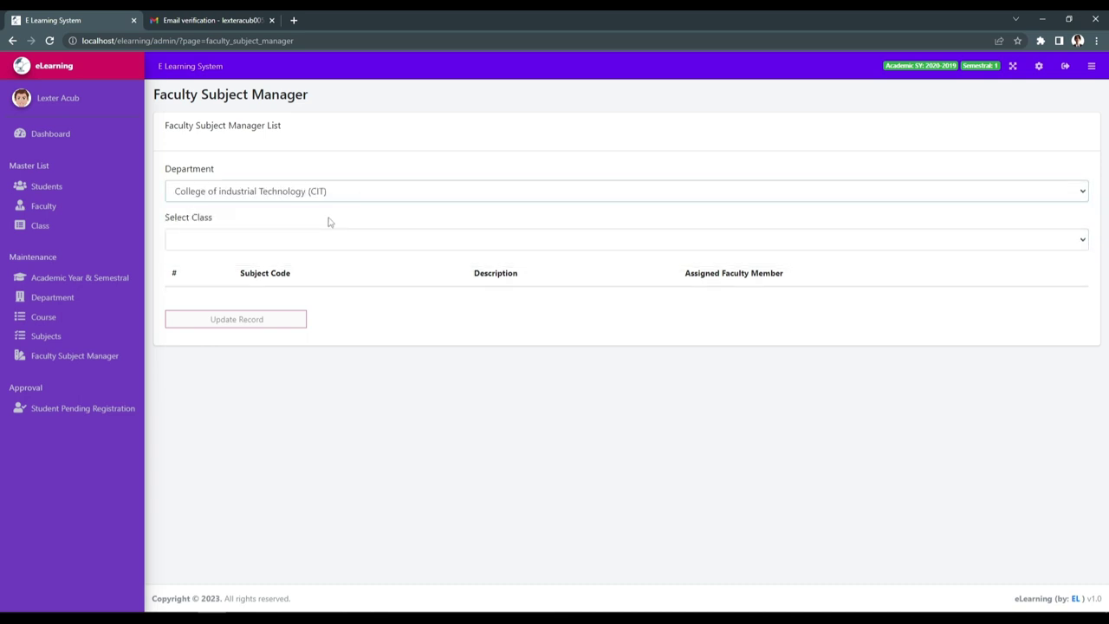
click(416, 199)
click(407, 202)
click(342, 245)
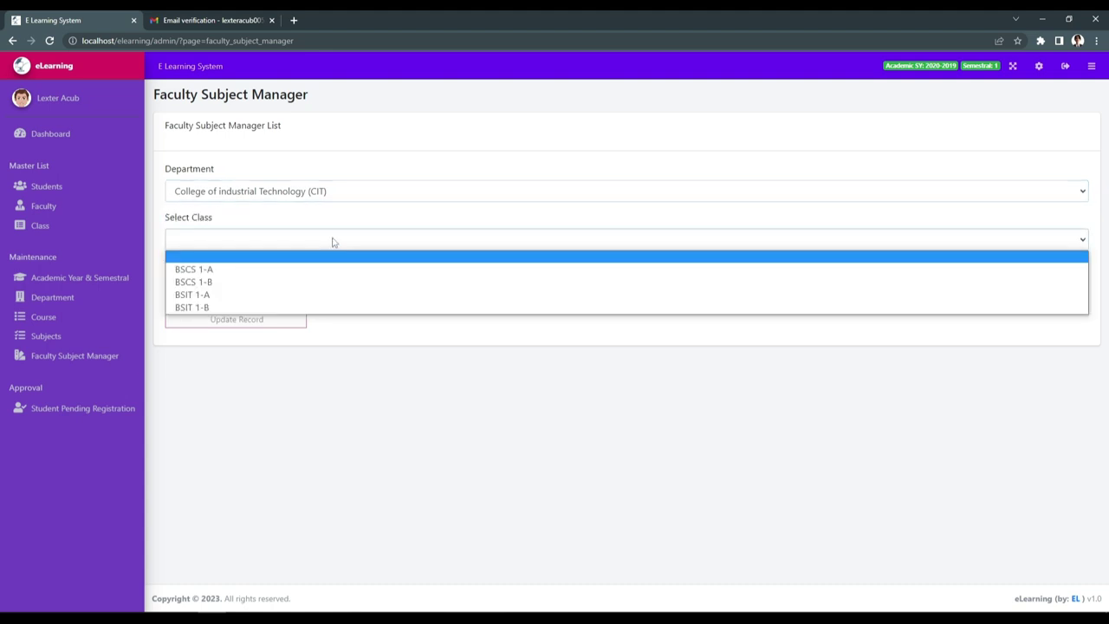
click(266, 272)
scroll(637, 264, down, 1)
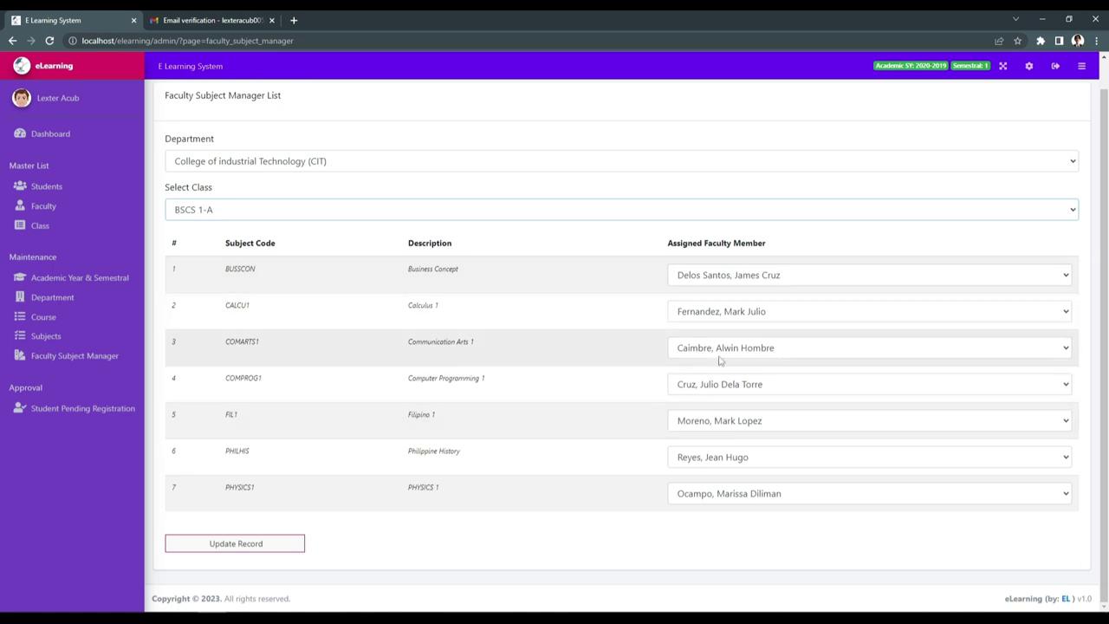
click(249, 546)
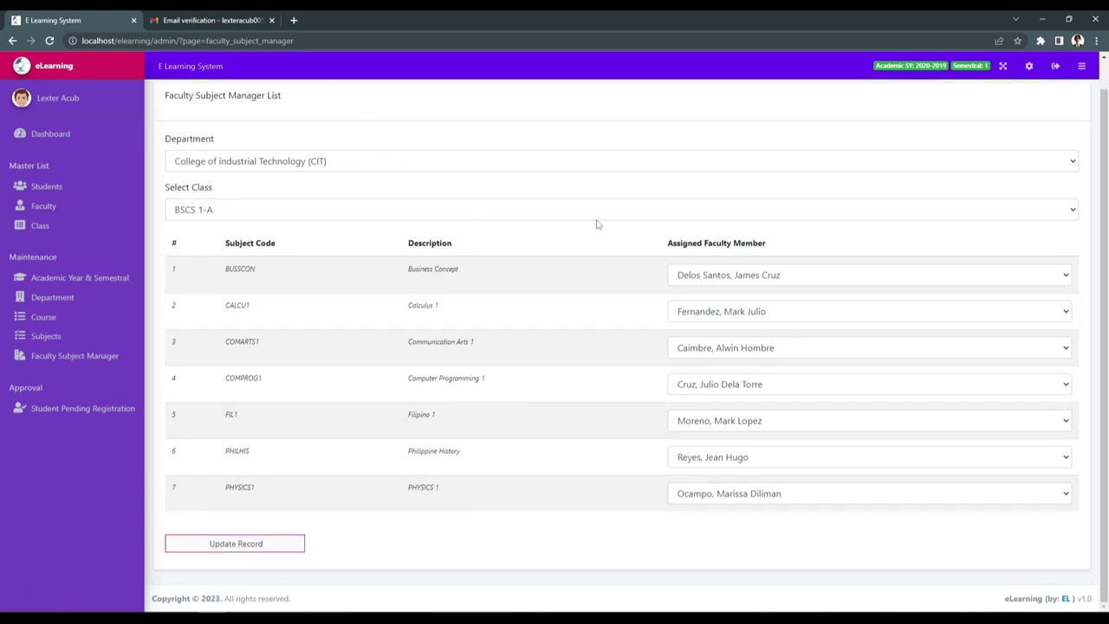
Show Student Pending Registration with the status filter on PENDING.
click(108, 416)
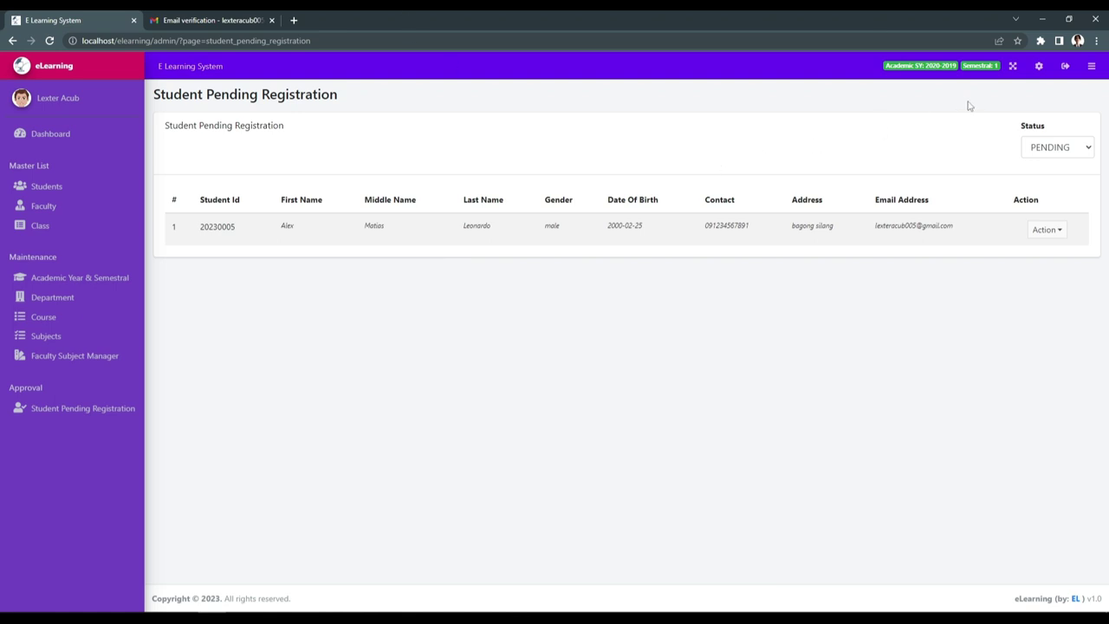
click(1050, 149)
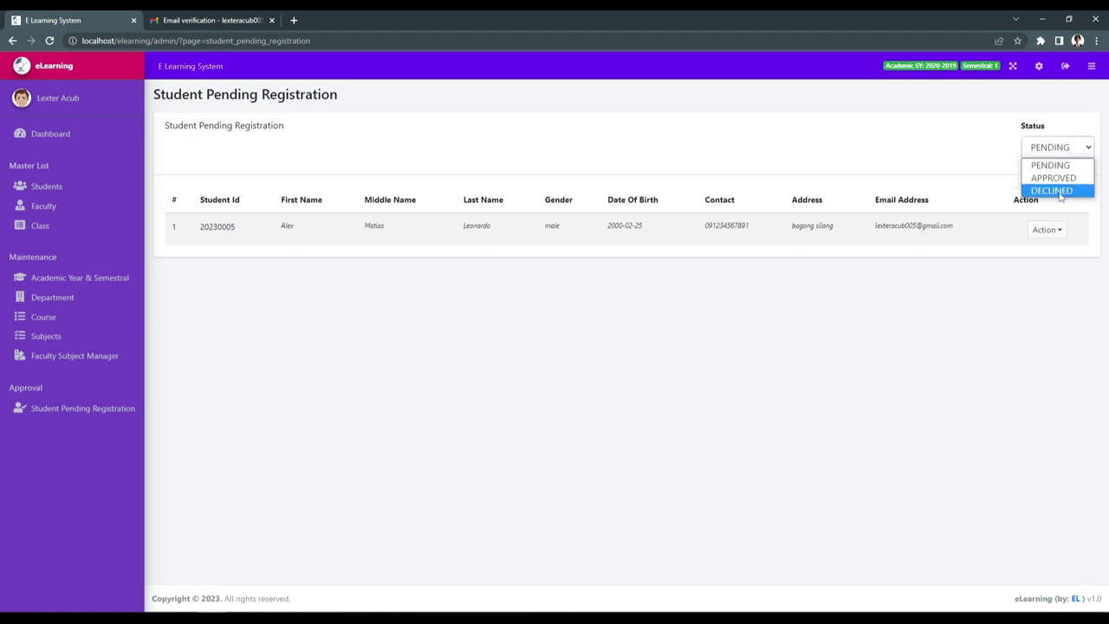
click(978, 306)
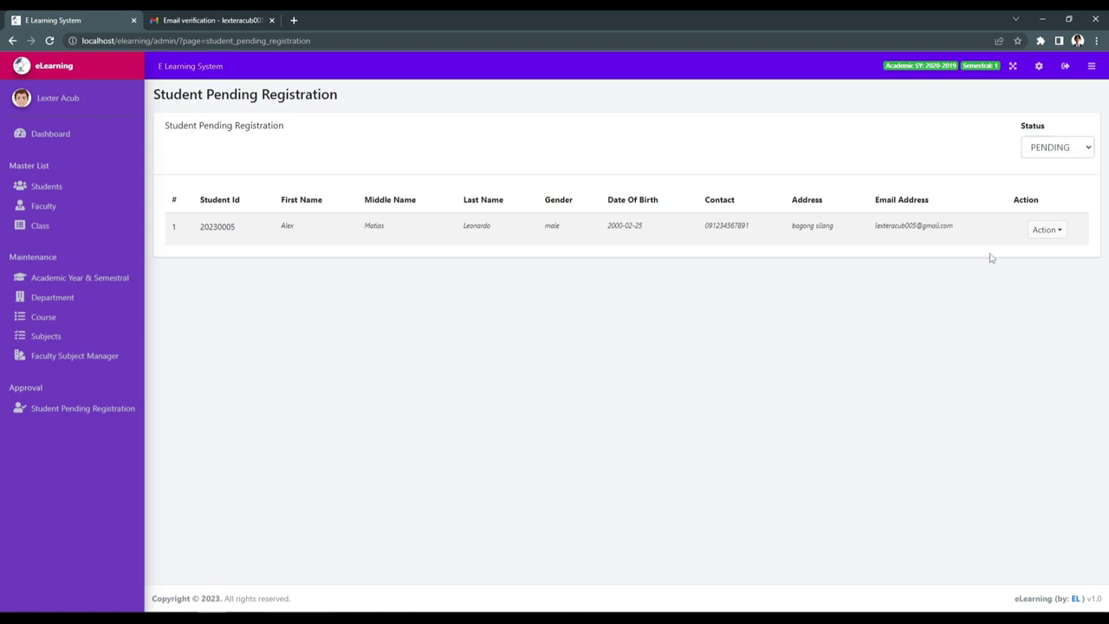
Approve the pending registration and check the account-approved email in Gmail.
click(1047, 236)
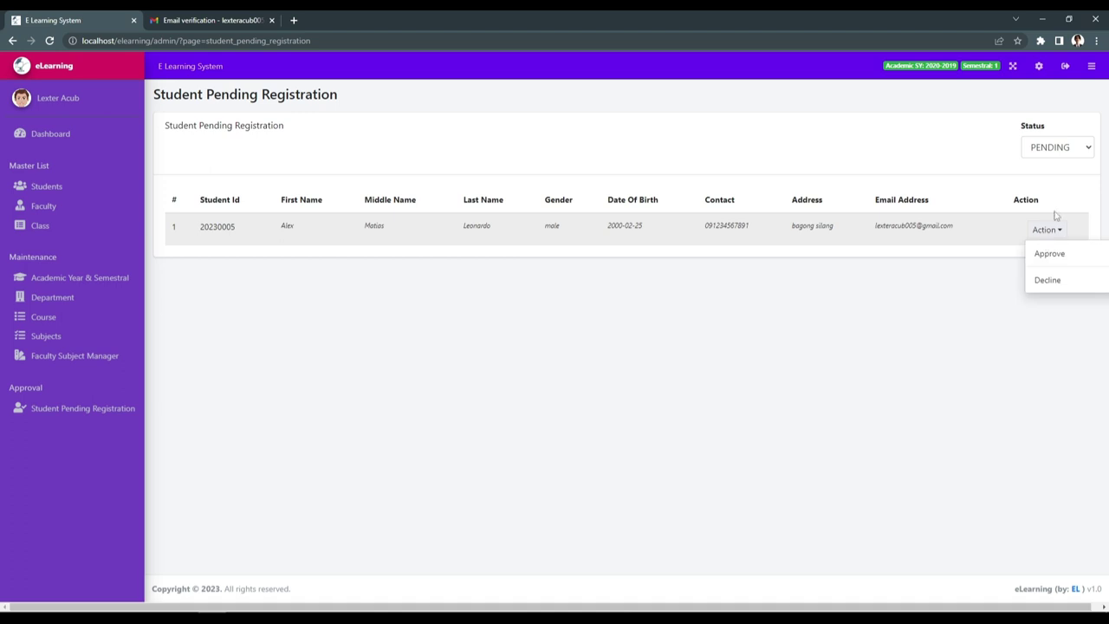
click(1061, 255)
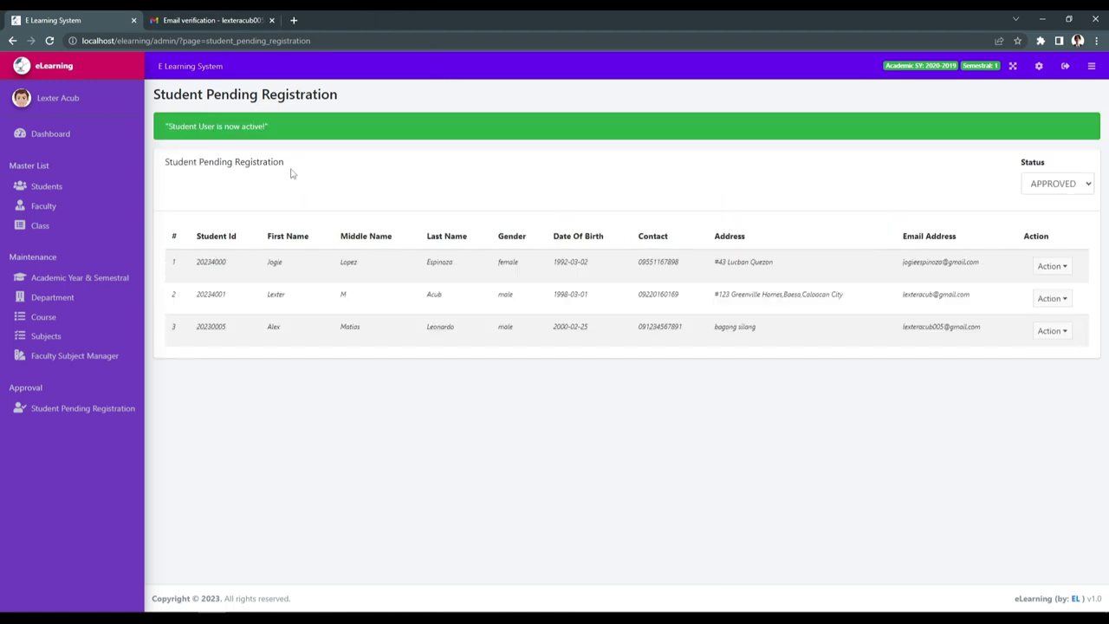
click(211, 19)
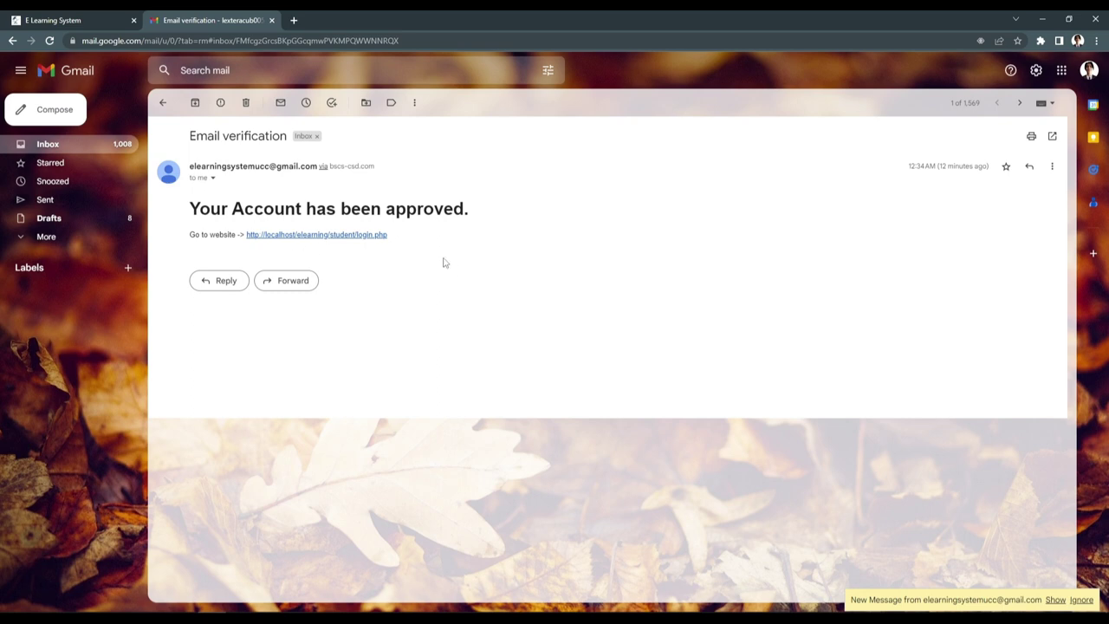
click(86, 18)
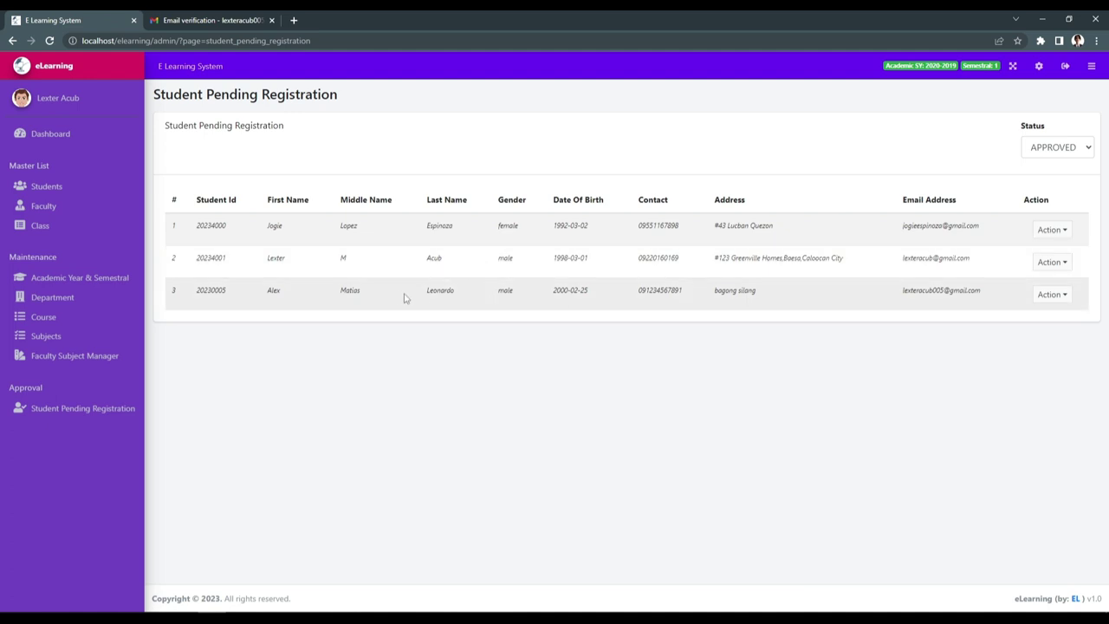
Return the third approved student to pending, then decline that registration.
click(1050, 295)
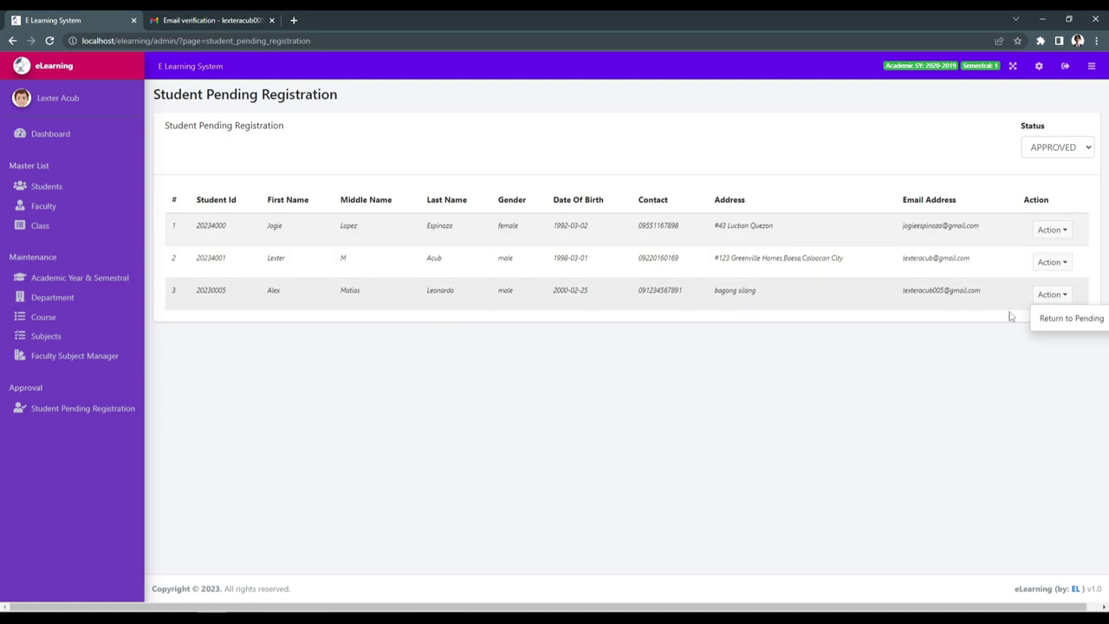
click(1073, 326)
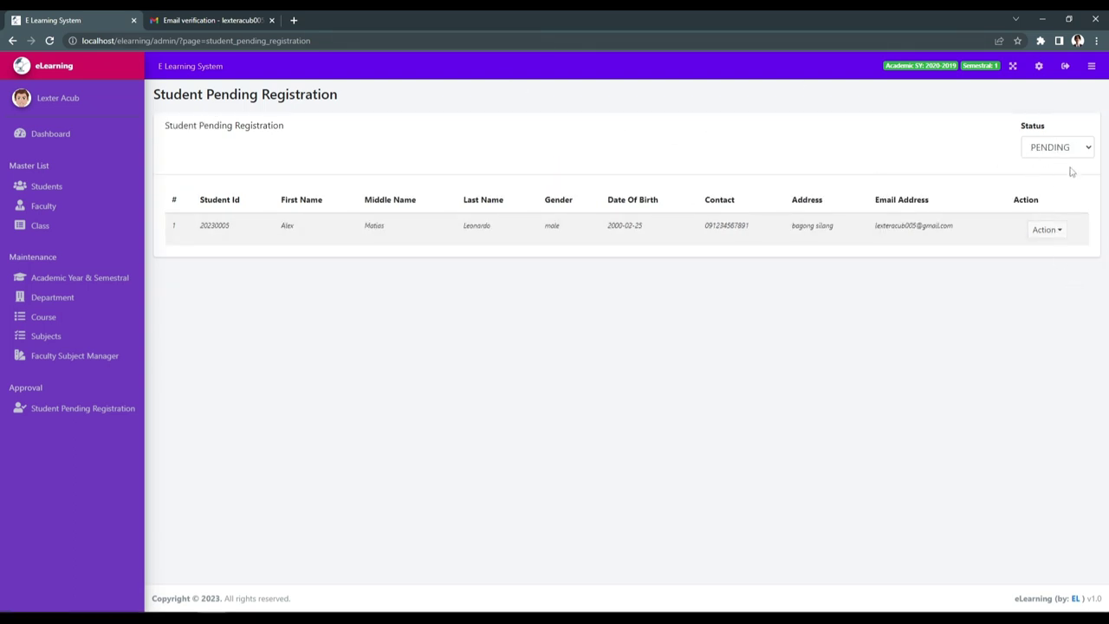
click(1051, 232)
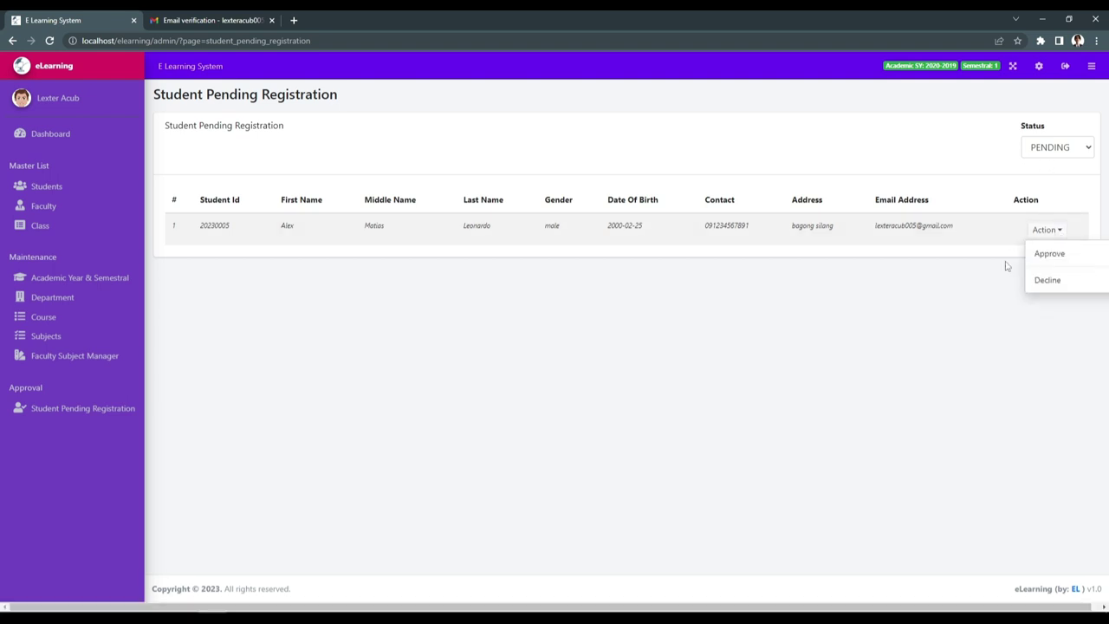
click(1049, 281)
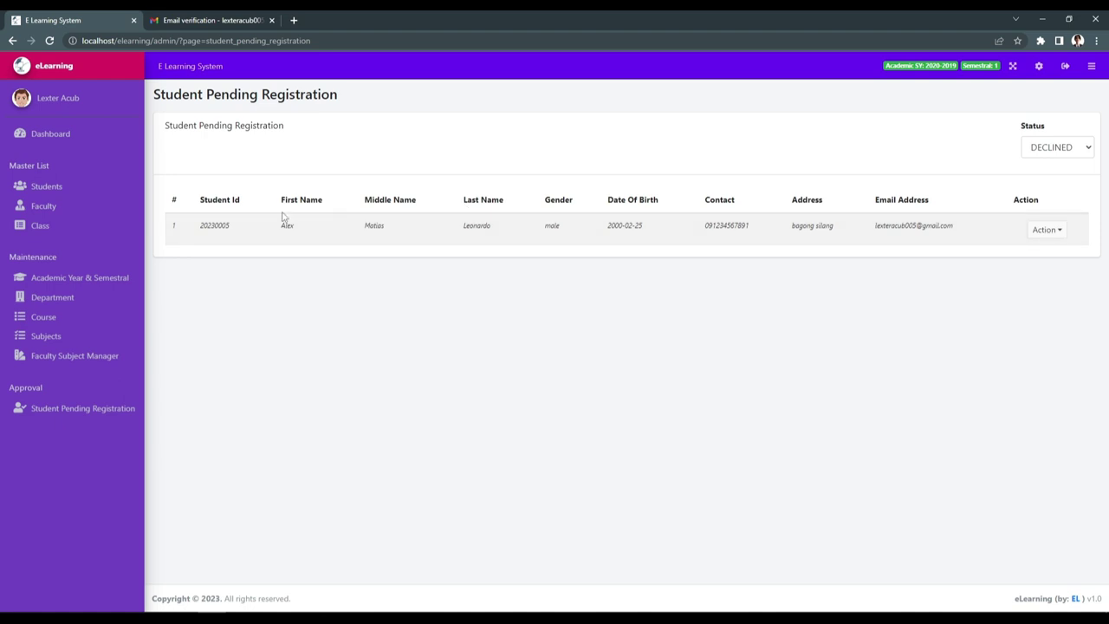
Close the declined registration's action menu without deleting, and sign out of admin.
click(1043, 232)
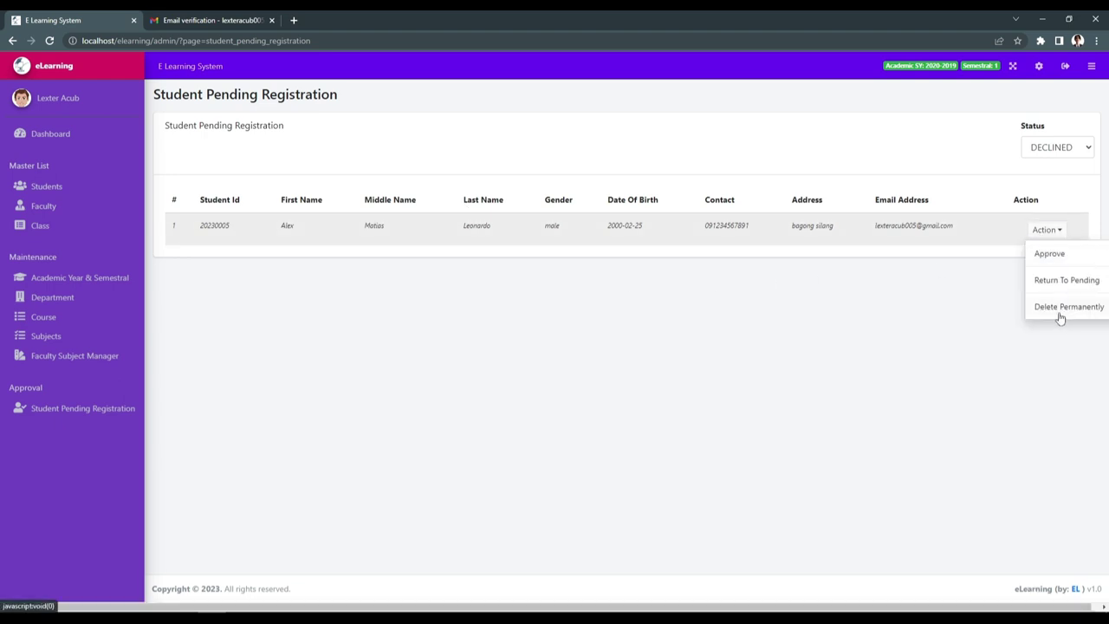
click(909, 298)
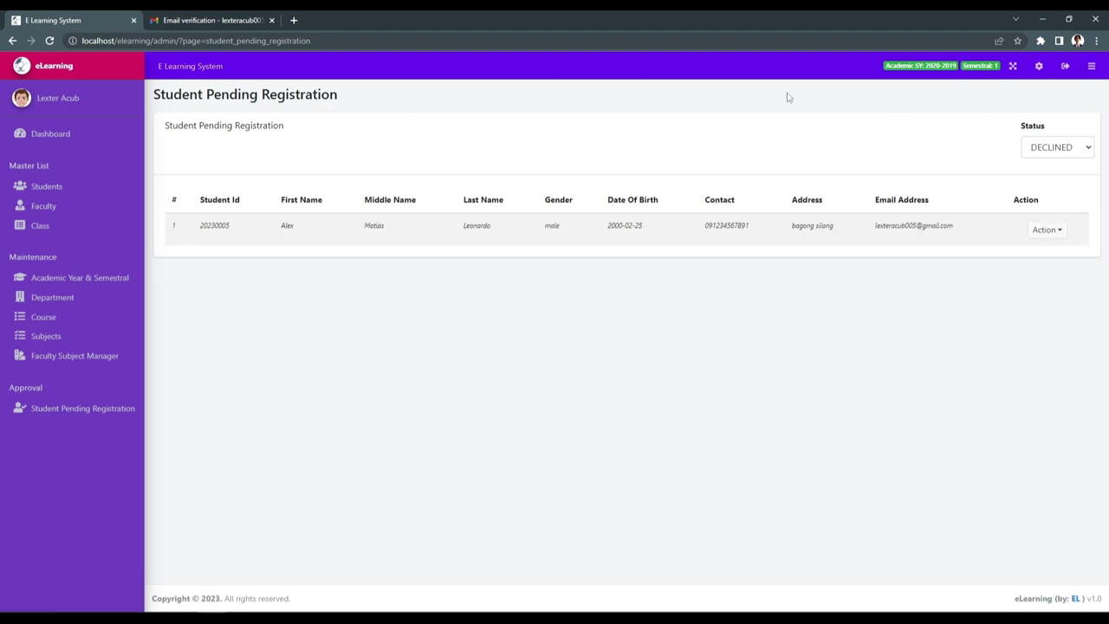
click(1065, 66)
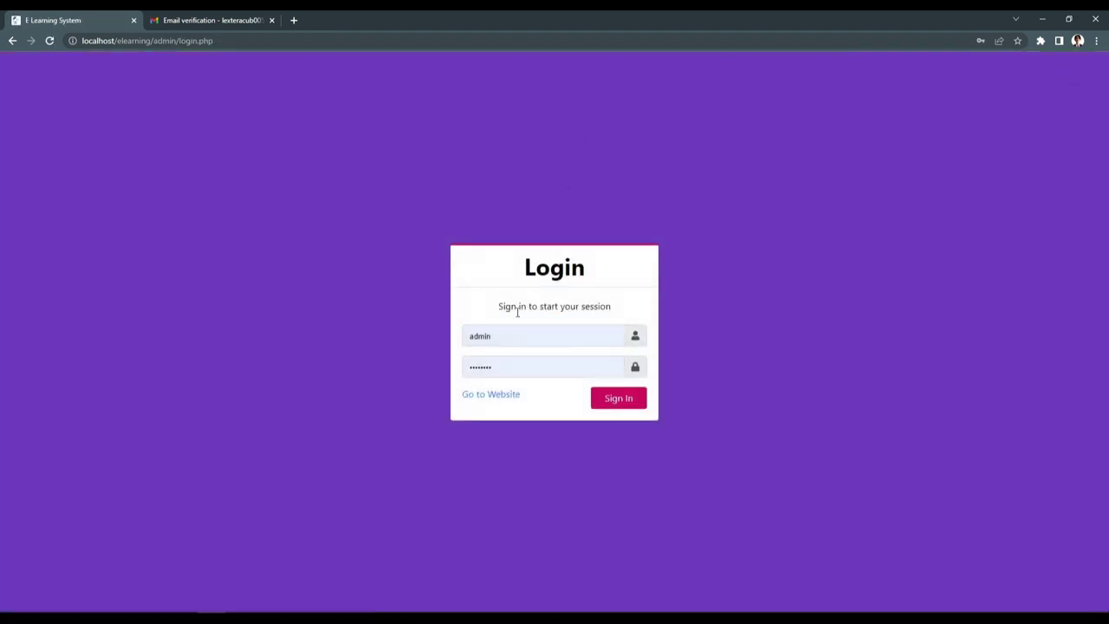
From the portal website, sign into the faculty portal with the saved login.
click(508, 398)
click(501, 256)
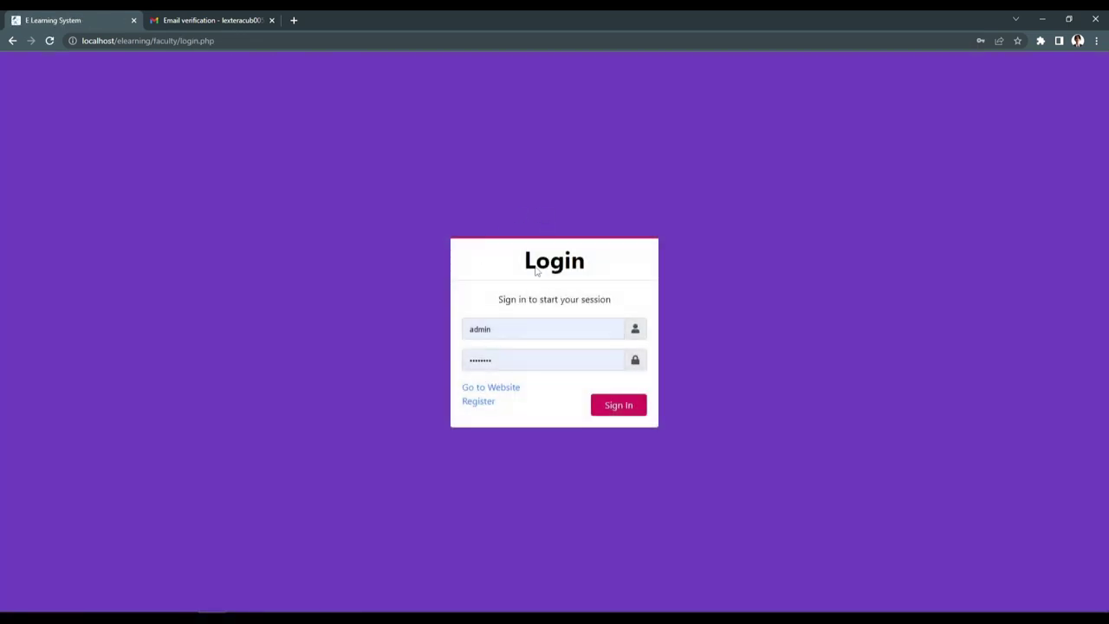
click(556, 333)
scroll(707, 511, down, 1)
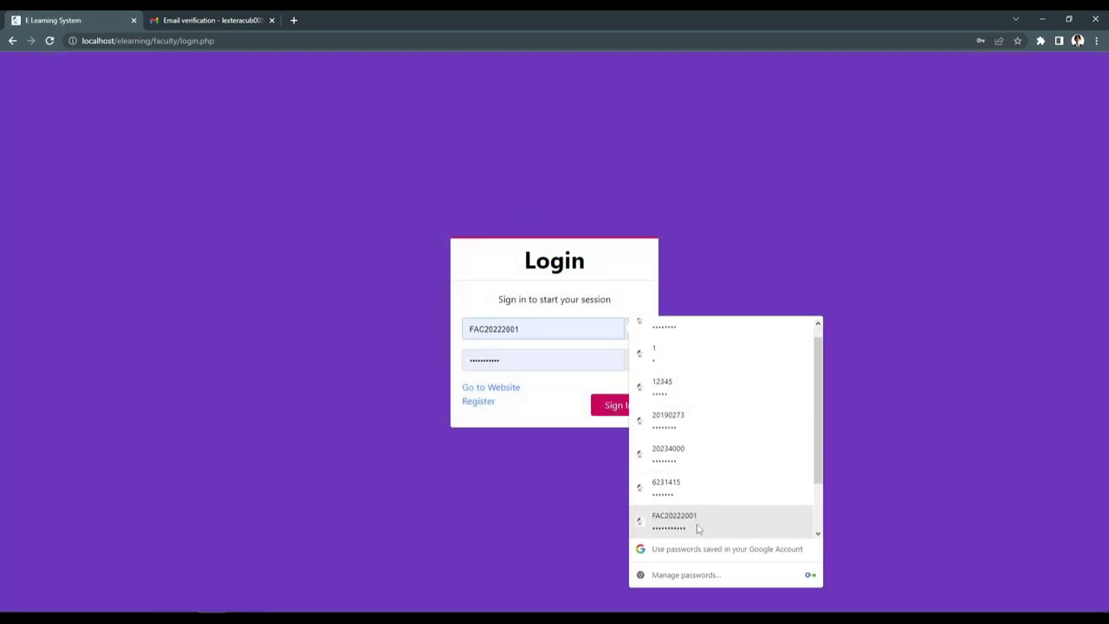
click(698, 530)
click(619, 409)
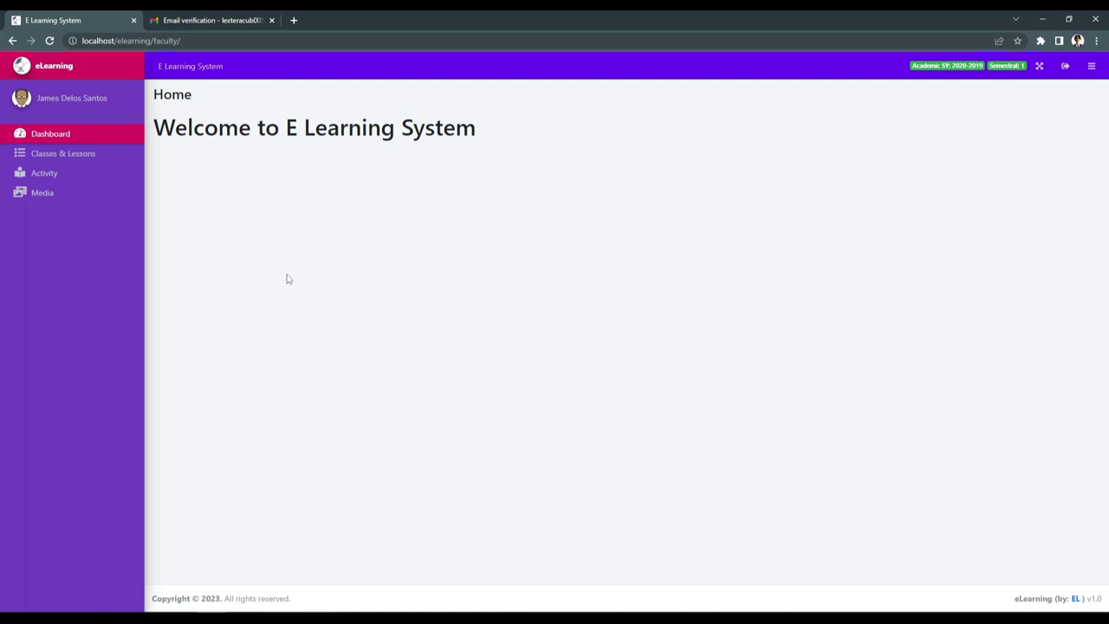
View the faculty's classes and the lessons for class BSCS 1-A.
click(72, 155)
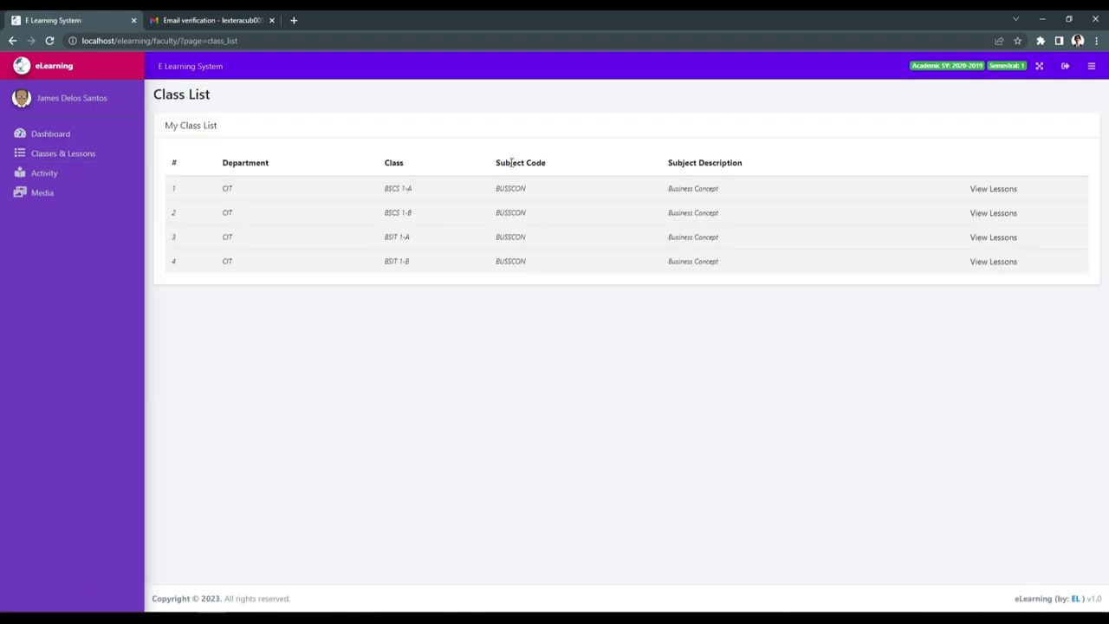
click(993, 189)
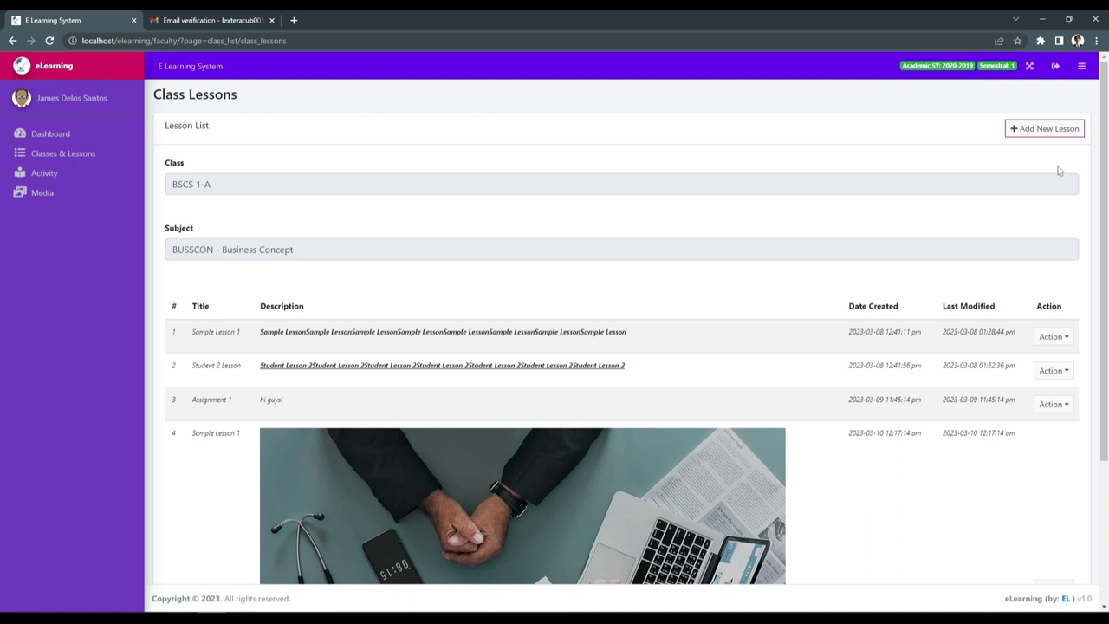
scroll(827, 178, down, 2)
scroll(963, 211, up, 2)
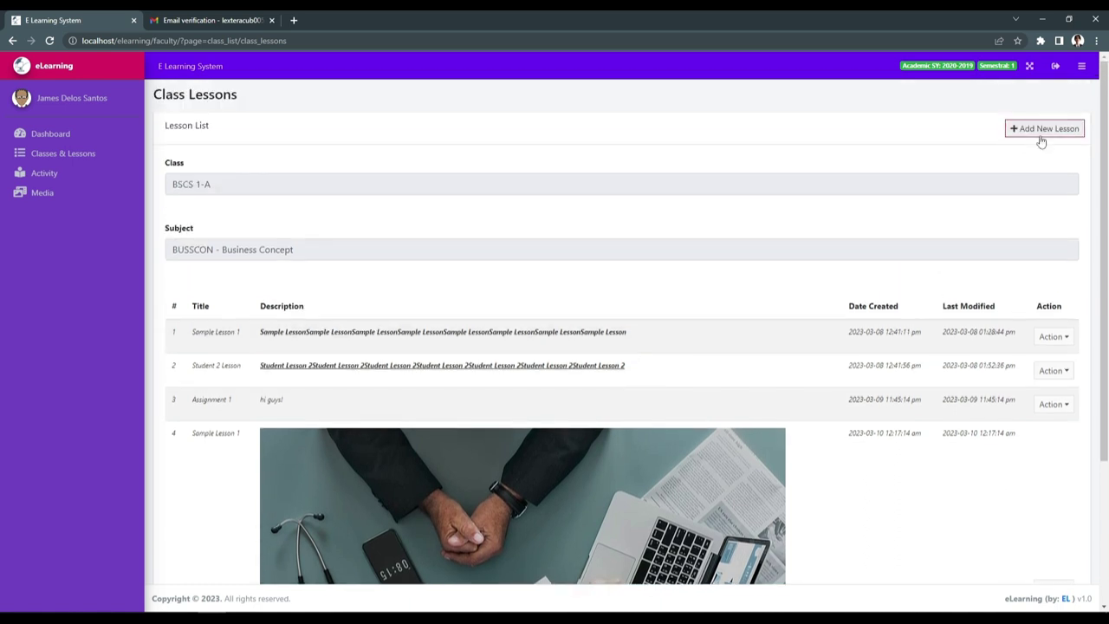
click(104, 160)
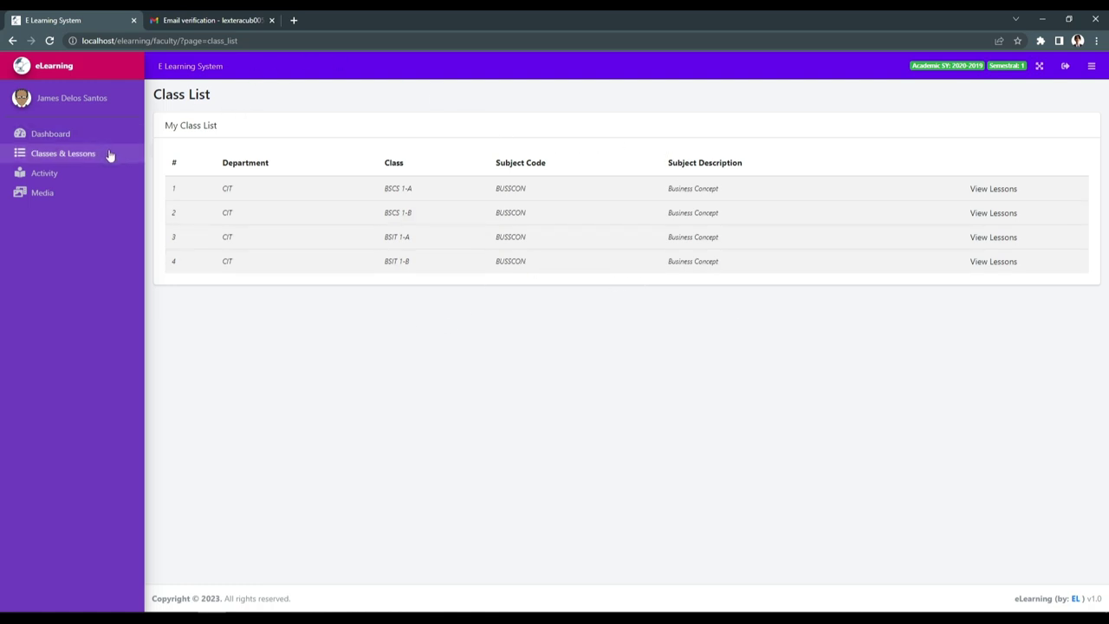
Check the Activity and Media pages, then sign out back to the portal.
click(75, 184)
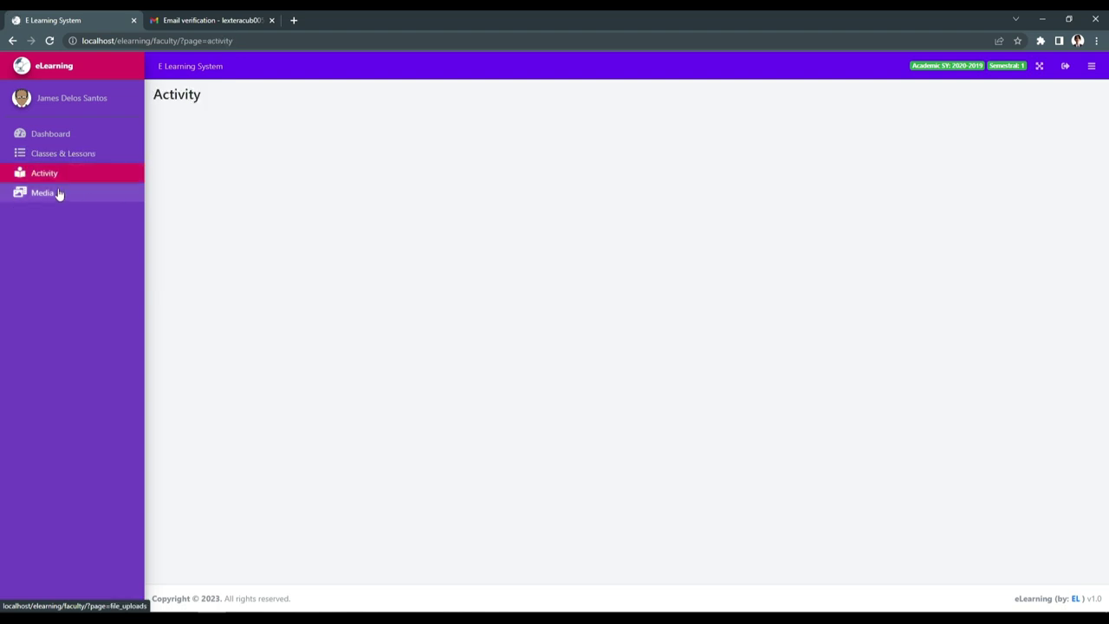
click(61, 193)
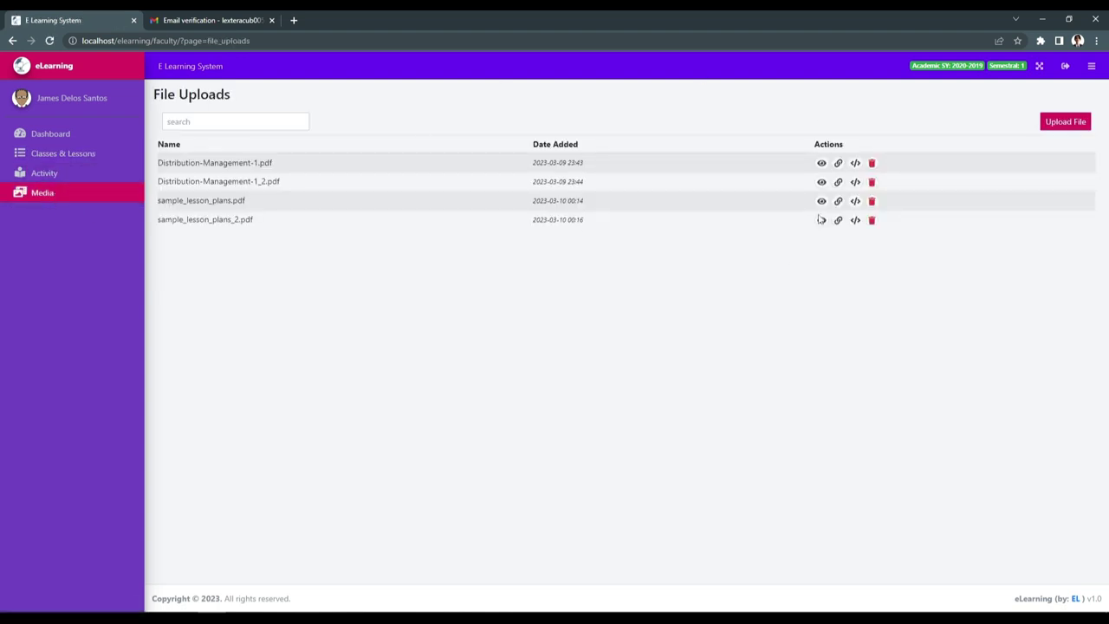
click(1066, 69)
click(506, 394)
Sign into the student portal with a saved student login.
click(753, 178)
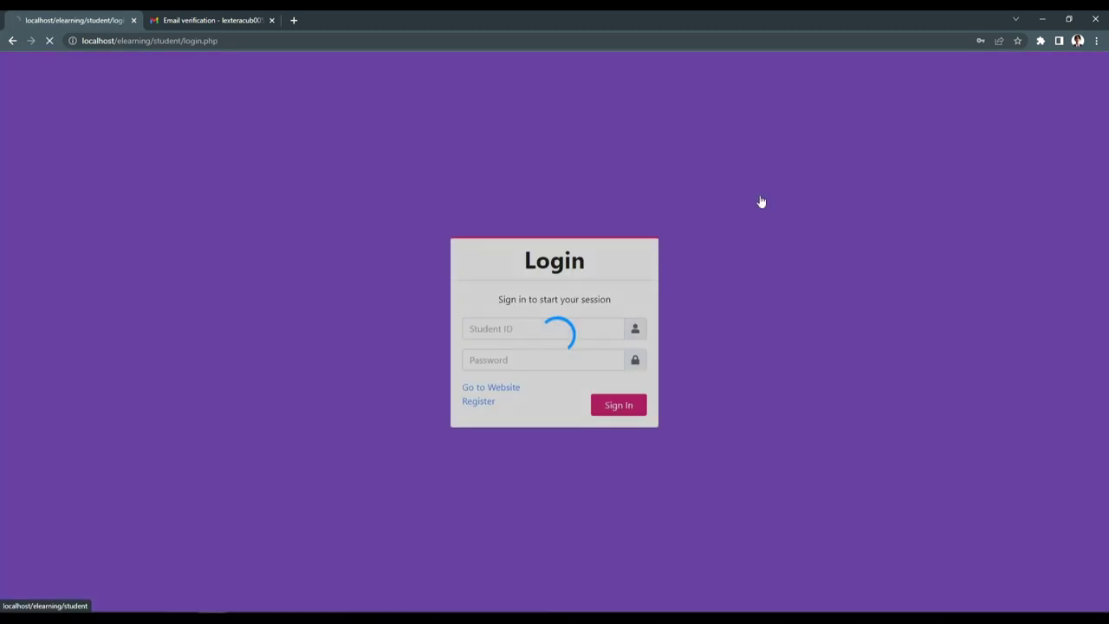
click(564, 329)
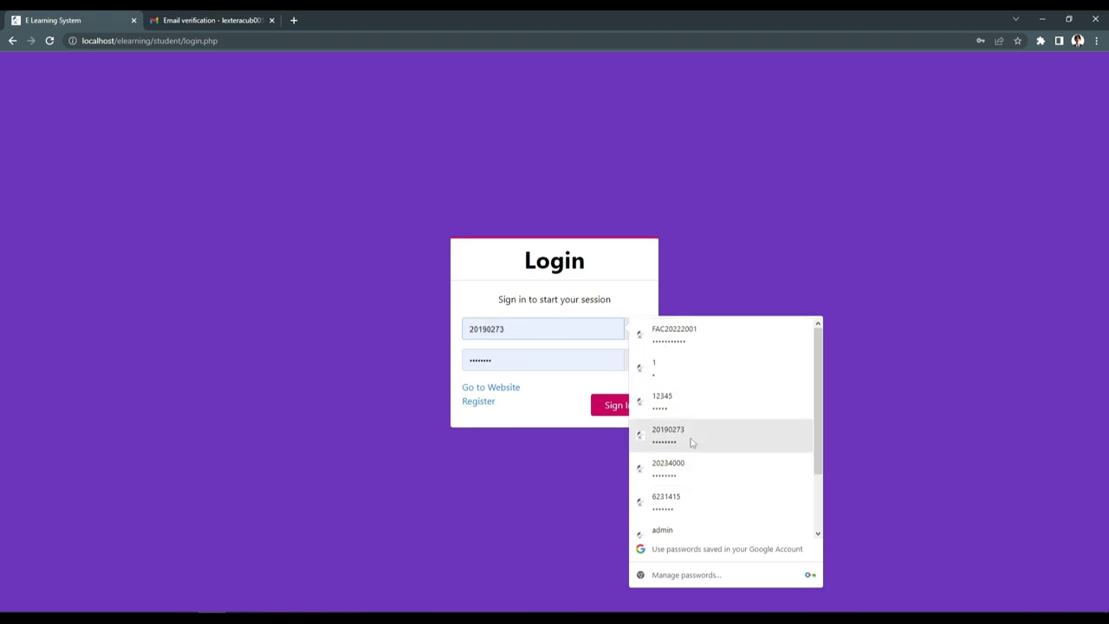
click(684, 468)
click(623, 410)
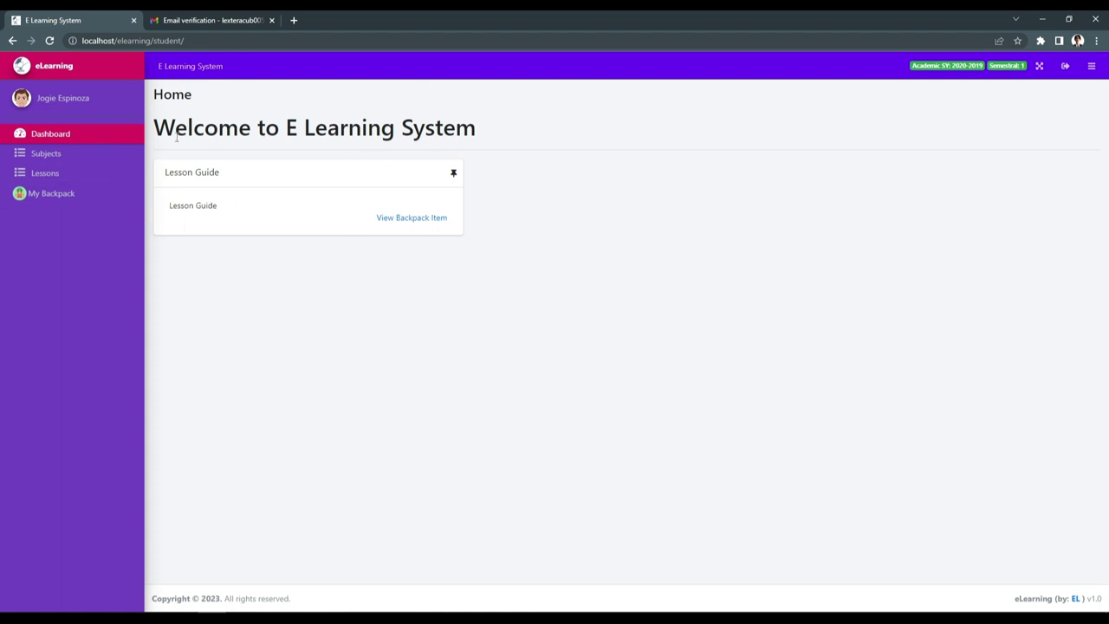
View the student's Subjects, Lessons and My Backpack, then sign out.
click(86, 155)
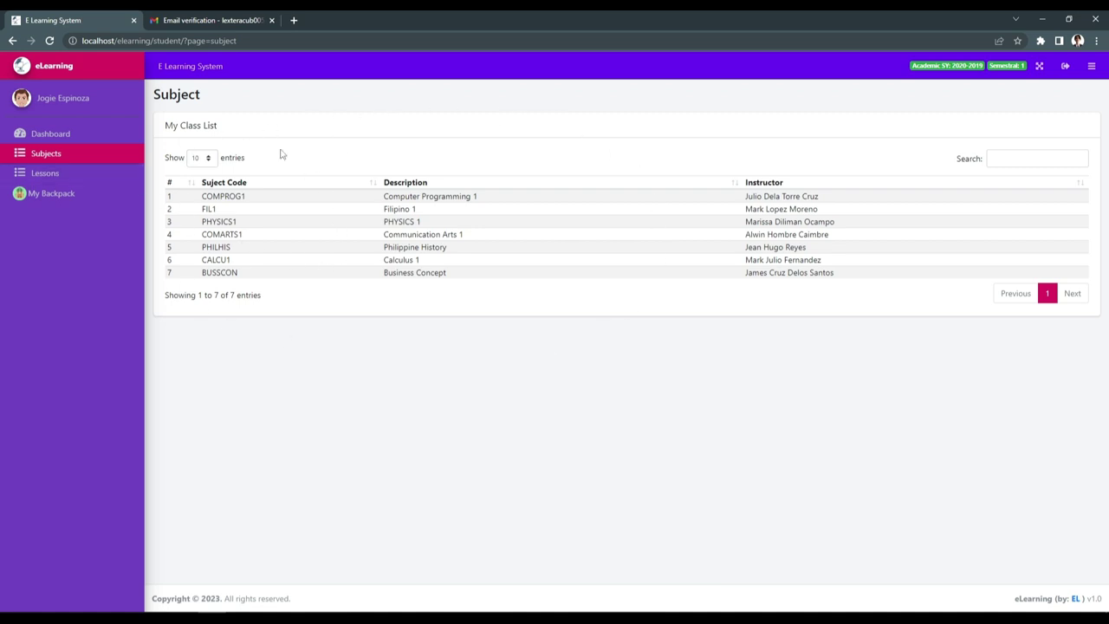
click(128, 178)
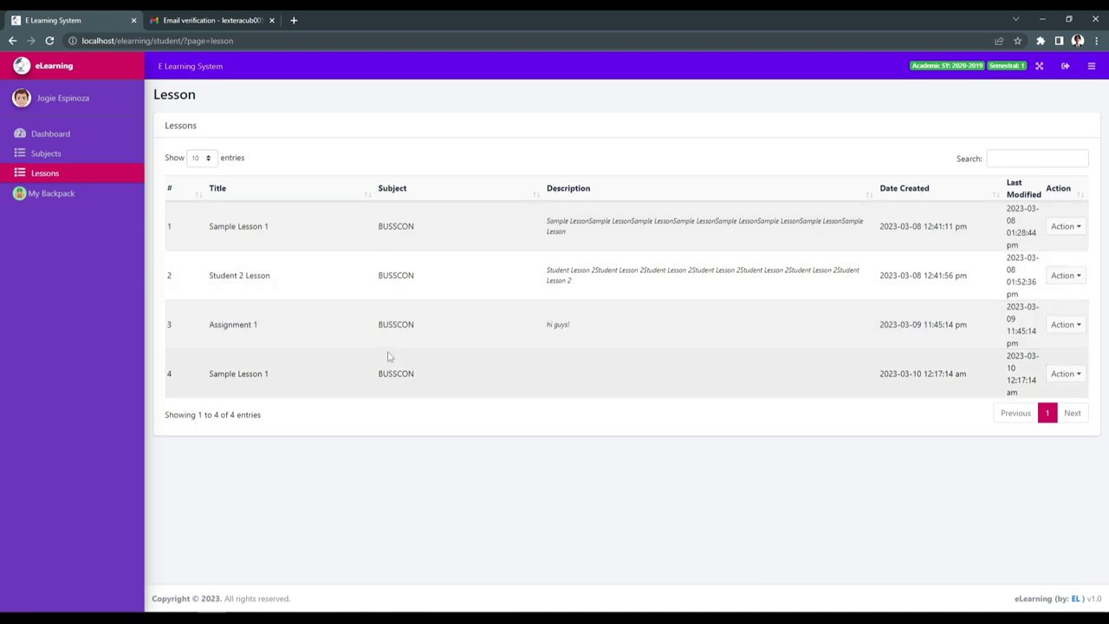
click(69, 199)
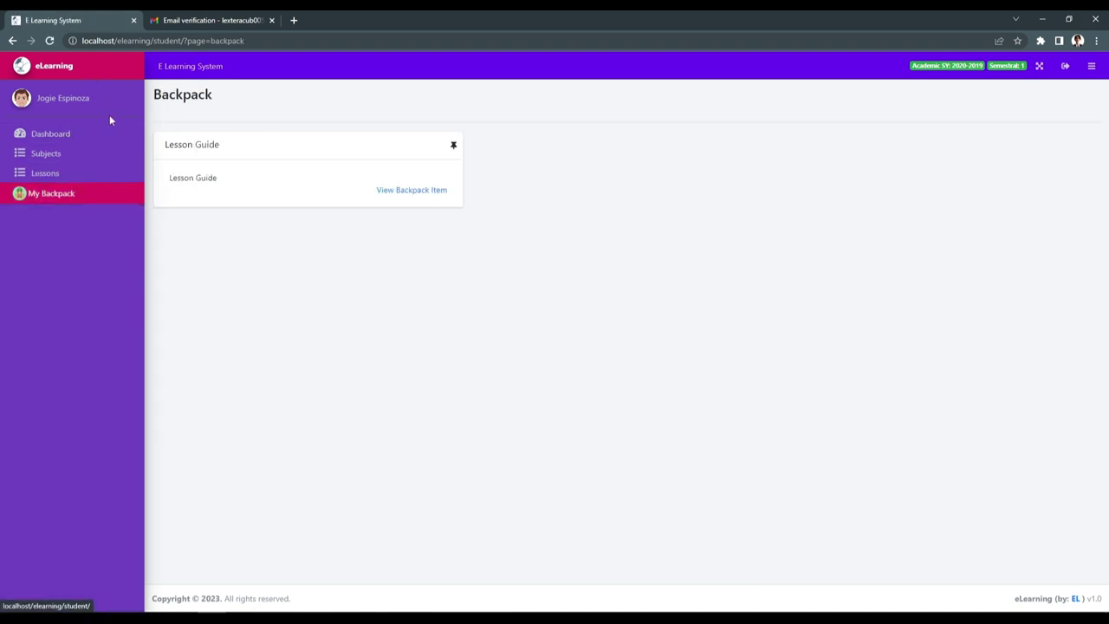
click(1065, 66)
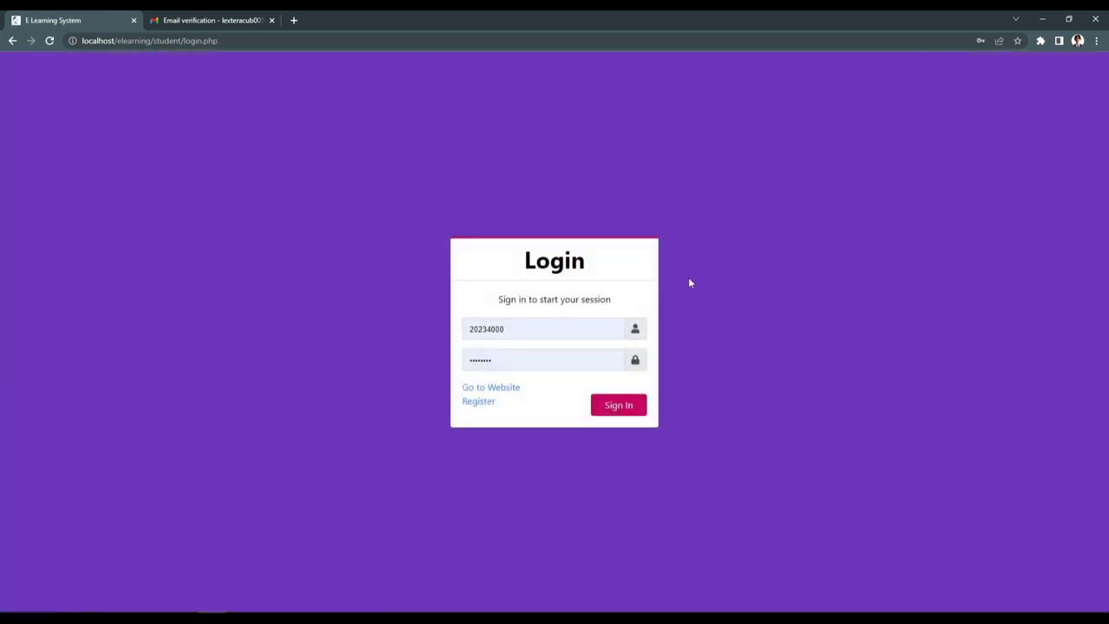
Open the Student and Faculty Registration forms unsubmitted, returning to the portal homepage each time.
click(486, 404)
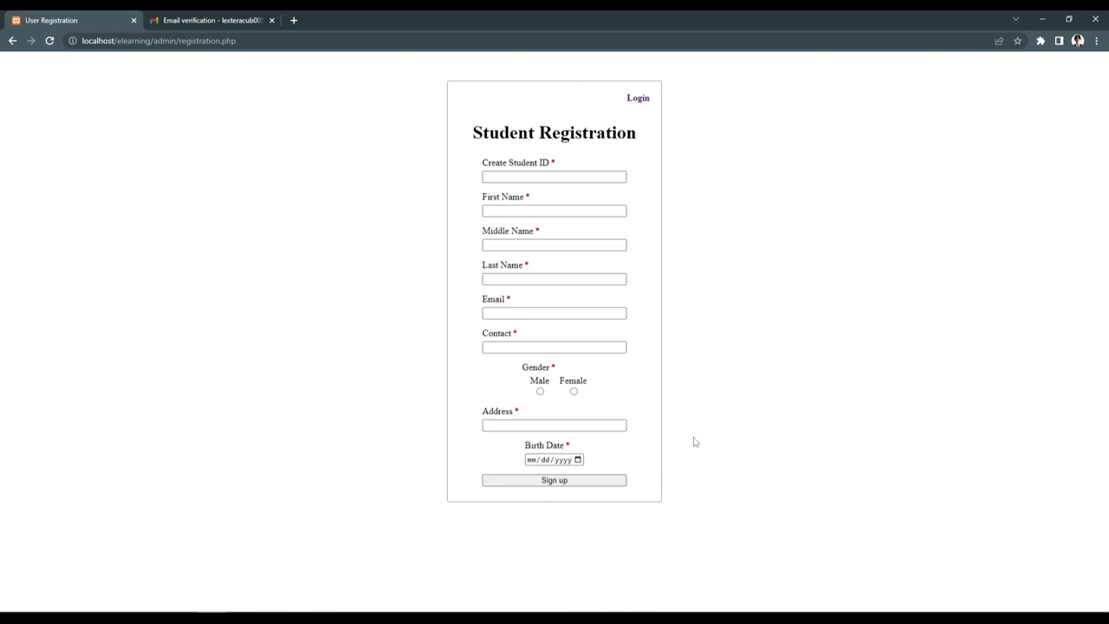
click(641, 100)
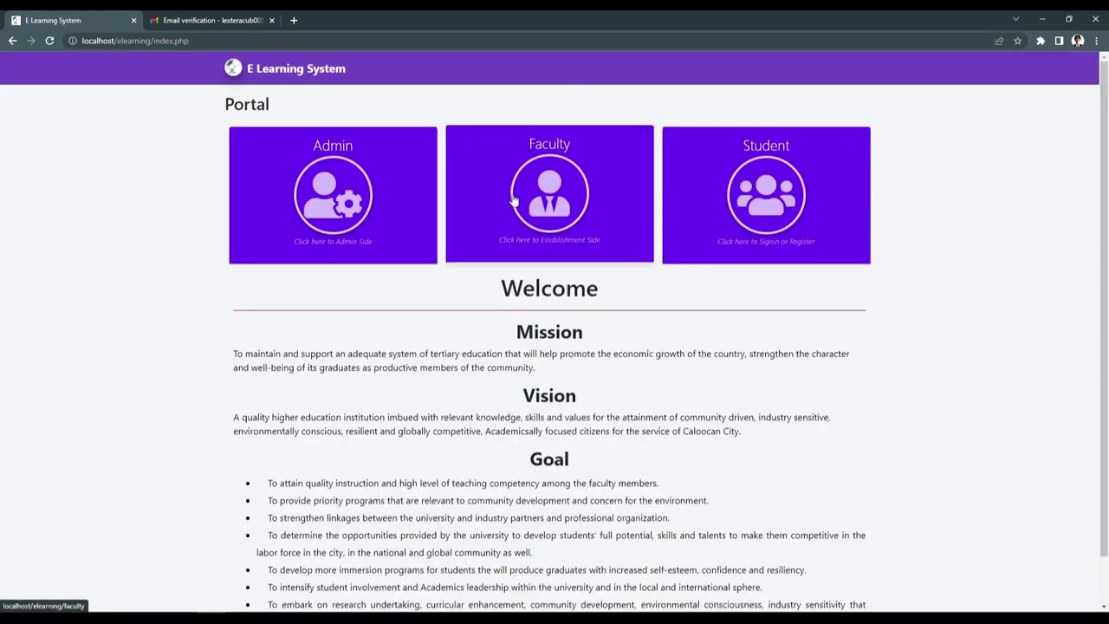
click(528, 205)
click(478, 402)
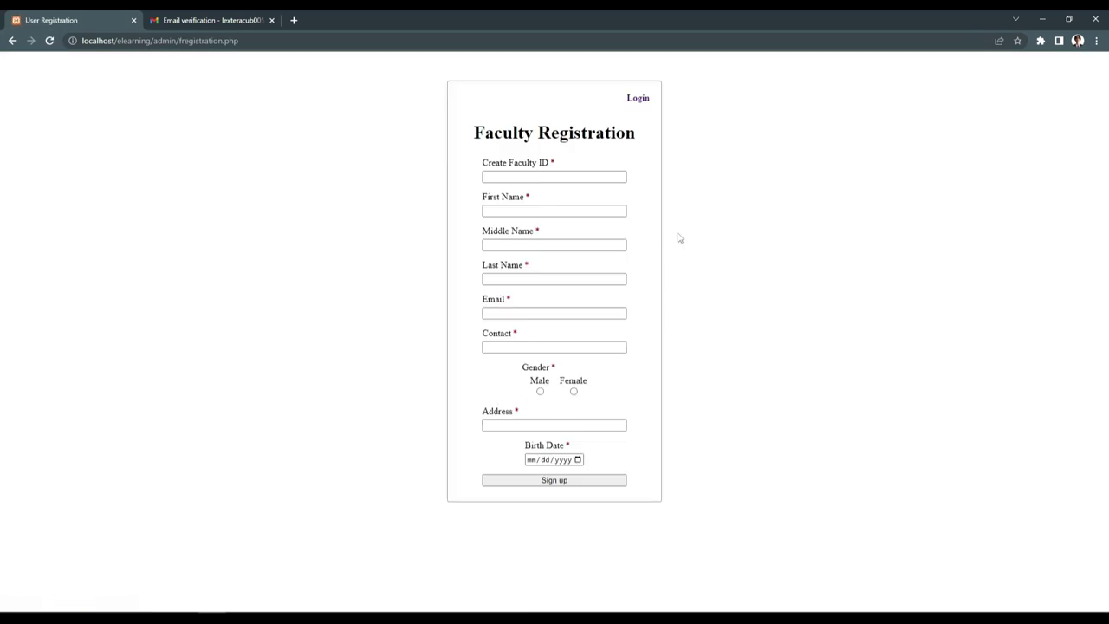
click(638, 100)
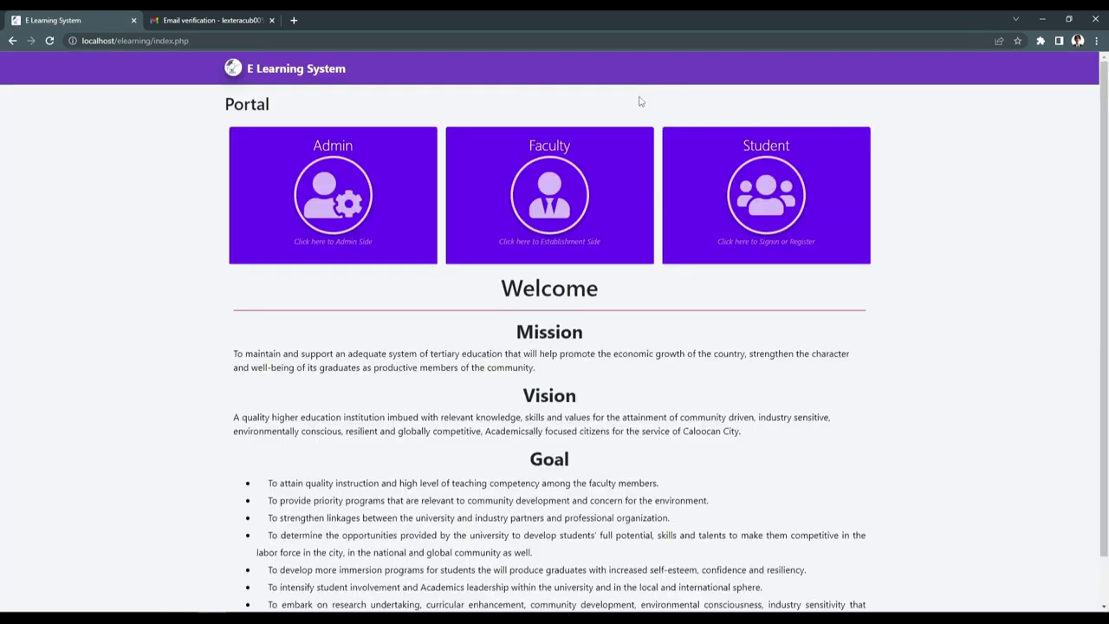